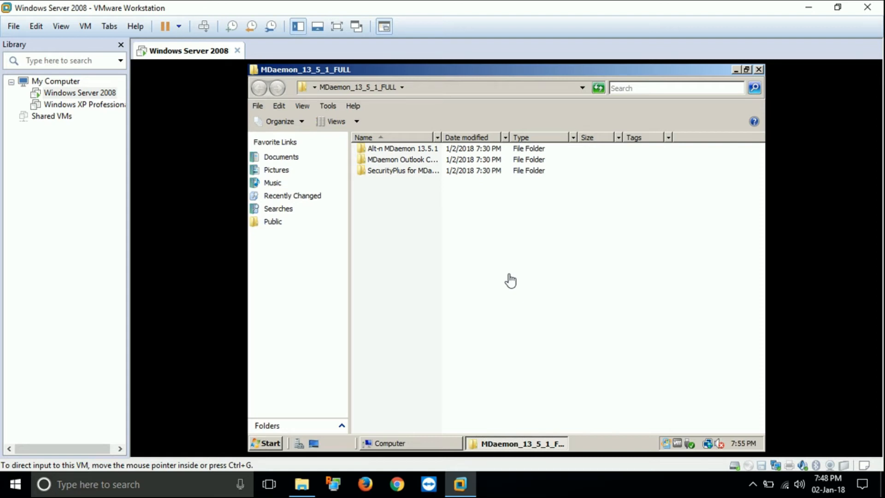
# Copy the Alt-n MDaemon 13.5.1 folder out of MDaemon_13_5_1_FULL onto the desktop and close the source folder window.
pyautogui.click(435, 245)
pyautogui.rightClick(439, 245)
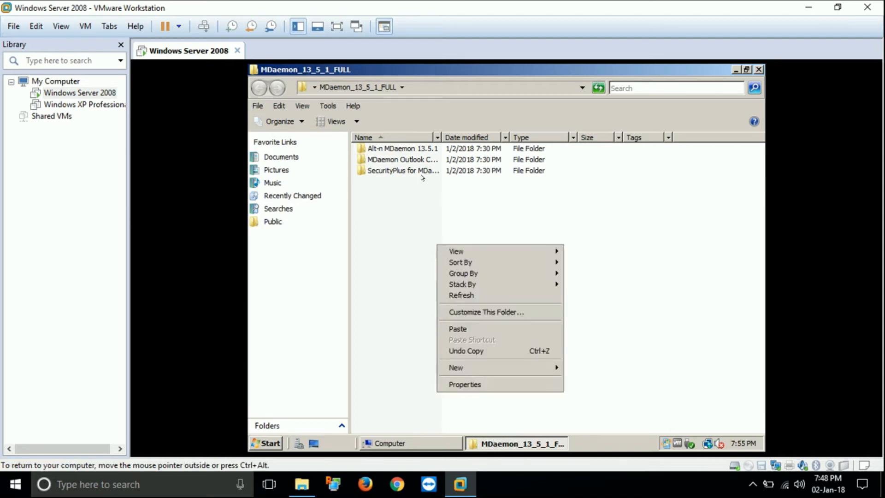
pyautogui.rightClick(414, 150)
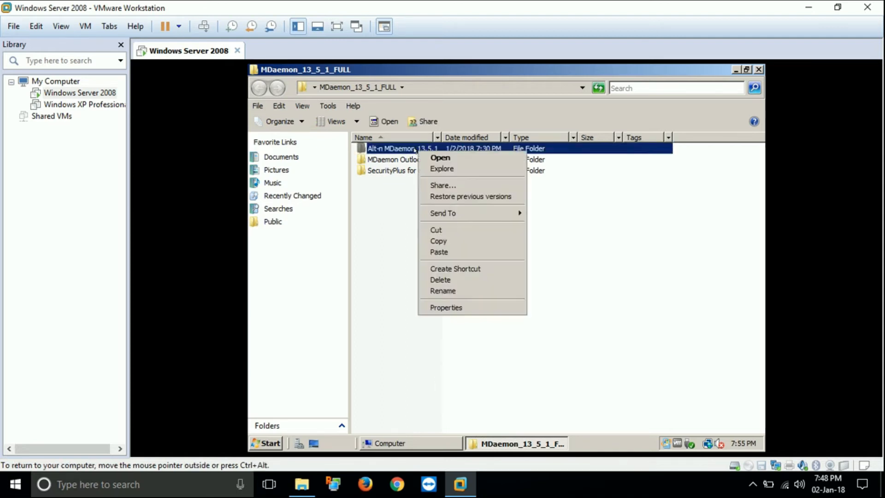
pyautogui.click(437, 241)
pyautogui.click(757, 70)
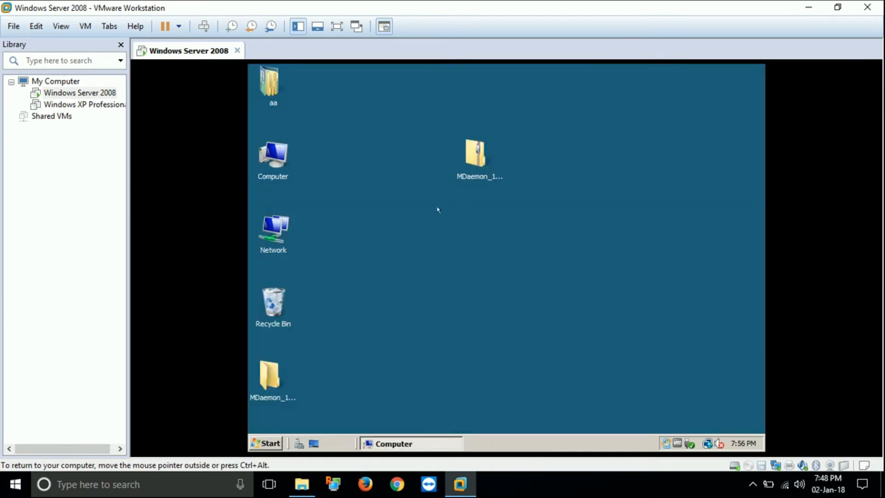
pyautogui.rightClick(424, 187)
pyautogui.click(442, 233)
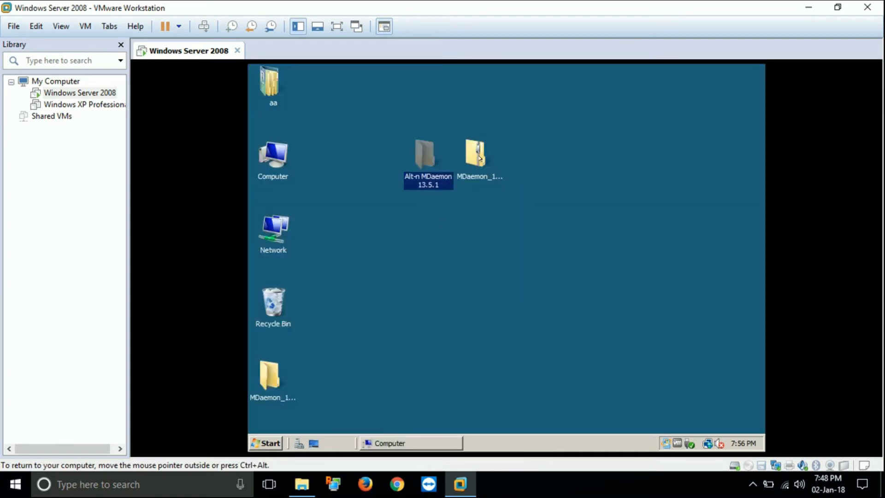
# Move the zipped MDaemon_13_5_1_FULL archive on the desktop away from the Alt-n MDaemon 13.5.1 folder and refresh the desktop.
pyautogui.press('Right')
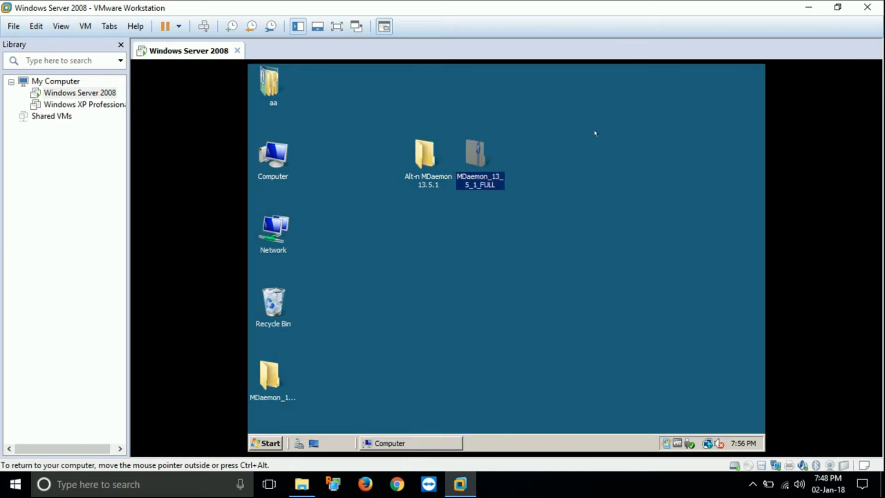
pyautogui.moveTo(477, 155); pyautogui.dragTo(632, 154)
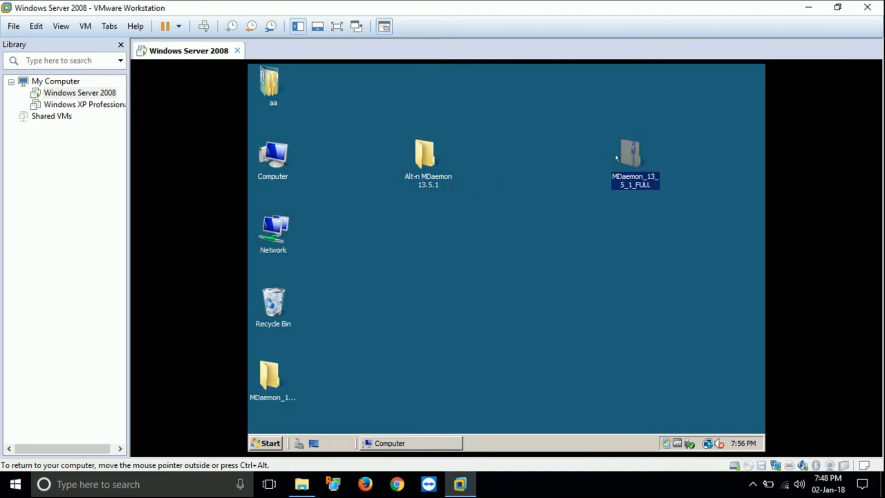
pyautogui.rightClick(550, 148)
pyautogui.click(582, 177)
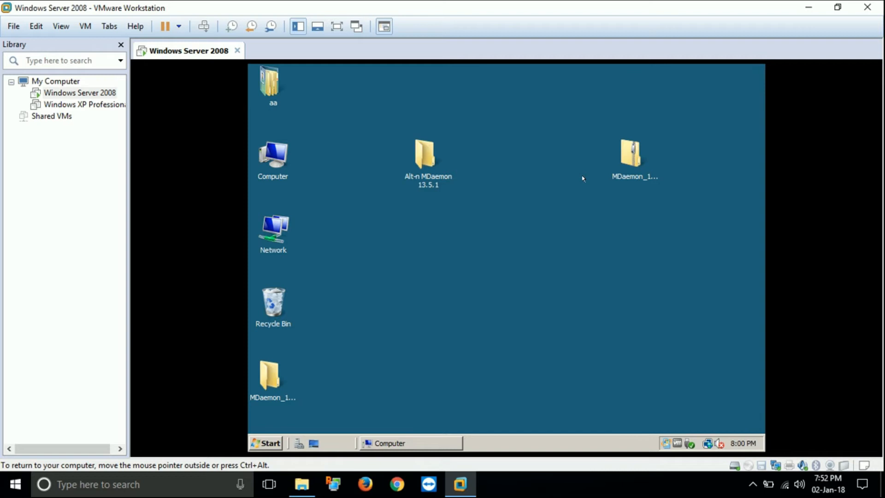
pyautogui.rightClick(566, 179)
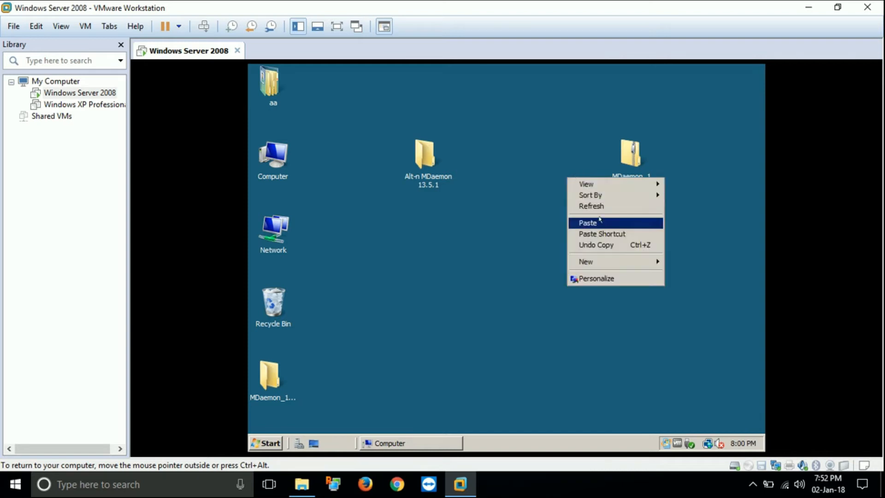
pyautogui.click(599, 208)
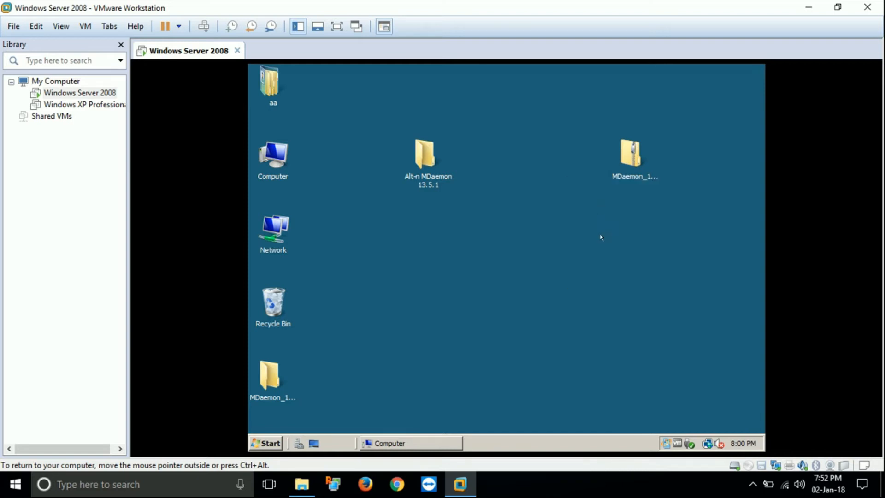
# Launch Setup from the Alt-n MDaemon 13.5.1 folder and allow its request for elevated permission.
pyautogui.doubleClick(435, 148)
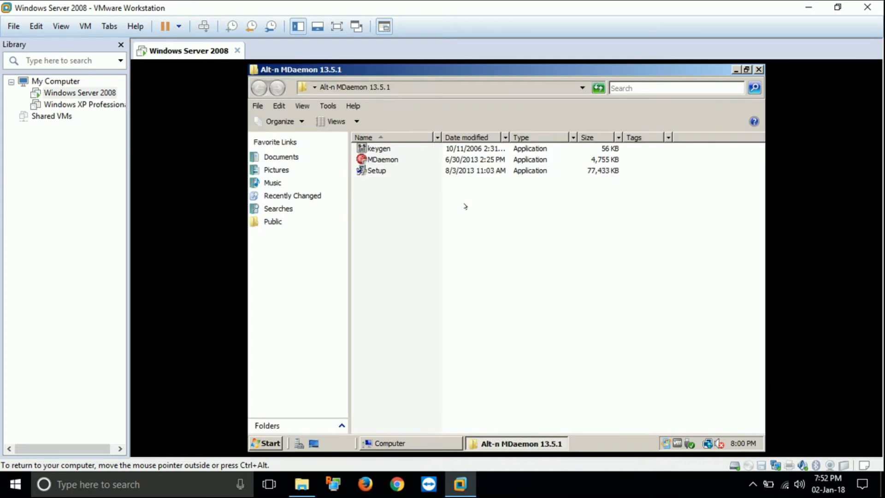
pyautogui.click(496, 440)
pyautogui.click(497, 440)
pyautogui.click(376, 170)
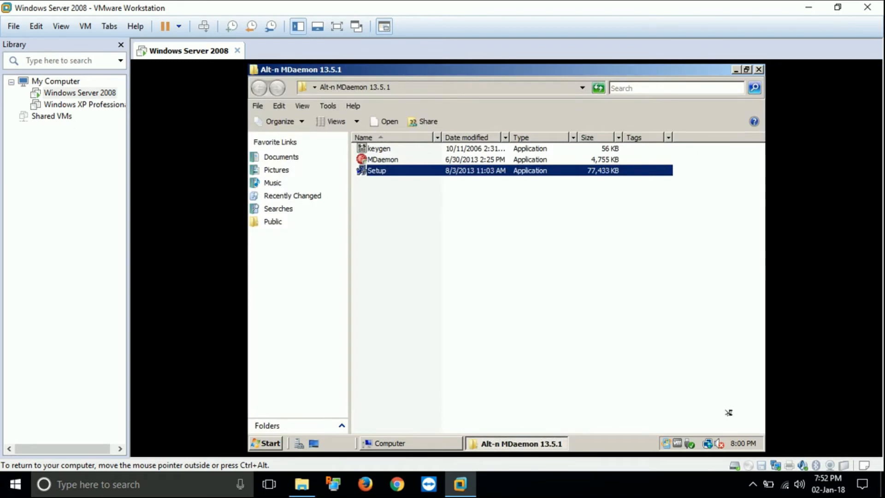
pyautogui.click(534, 443)
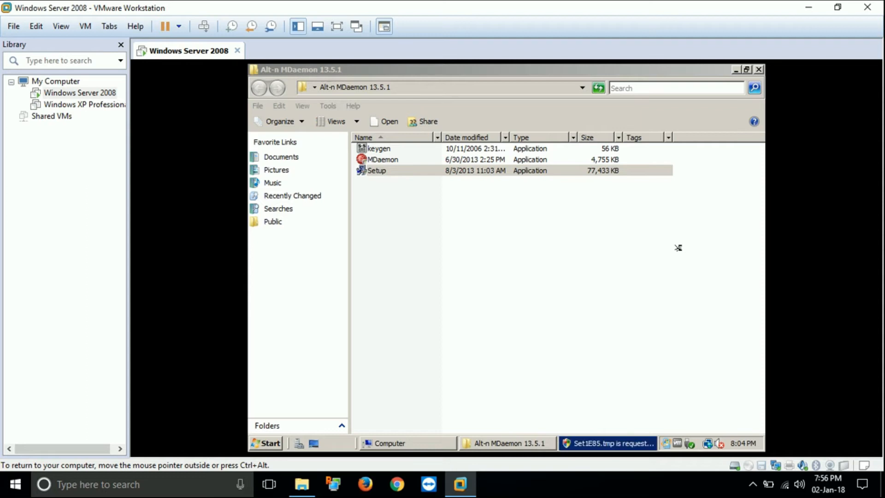
pyautogui.click(646, 443)
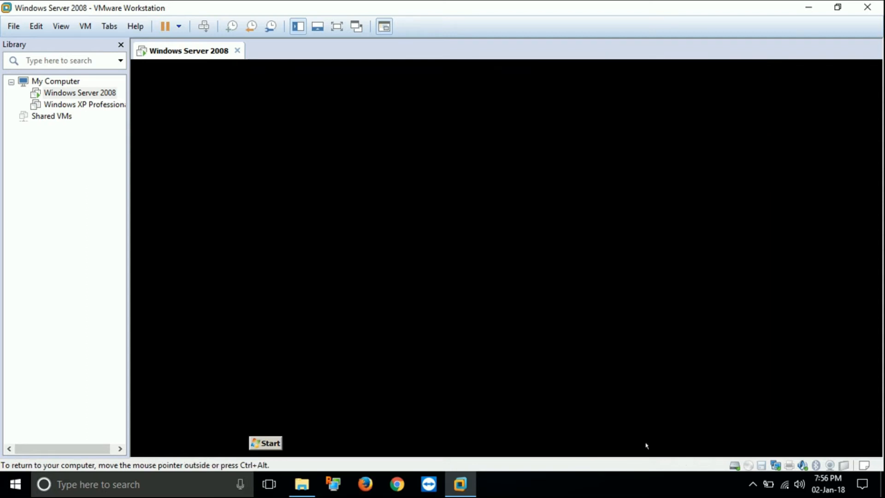
pyautogui.click(537, 283)
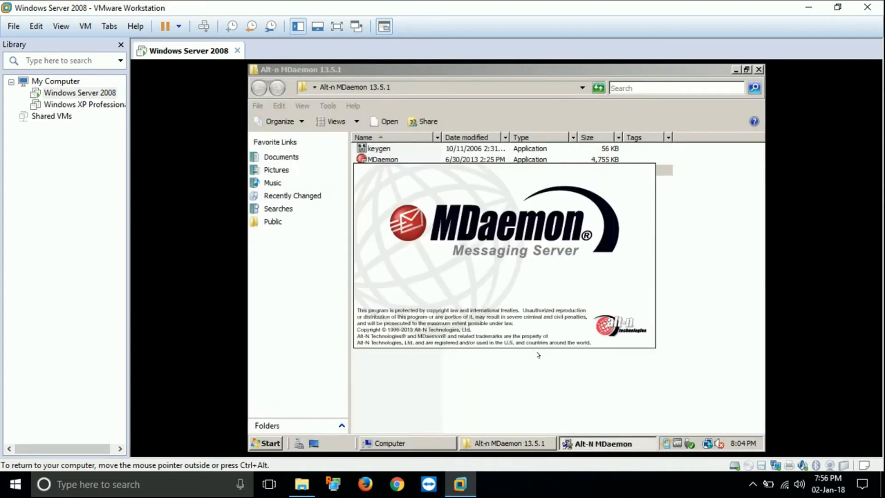
# Advance through the first setup pages, keeping C:\MDaemon as destination and the 60 day trial of MDaemon PRO as installation type.
pyautogui.click(563, 364)
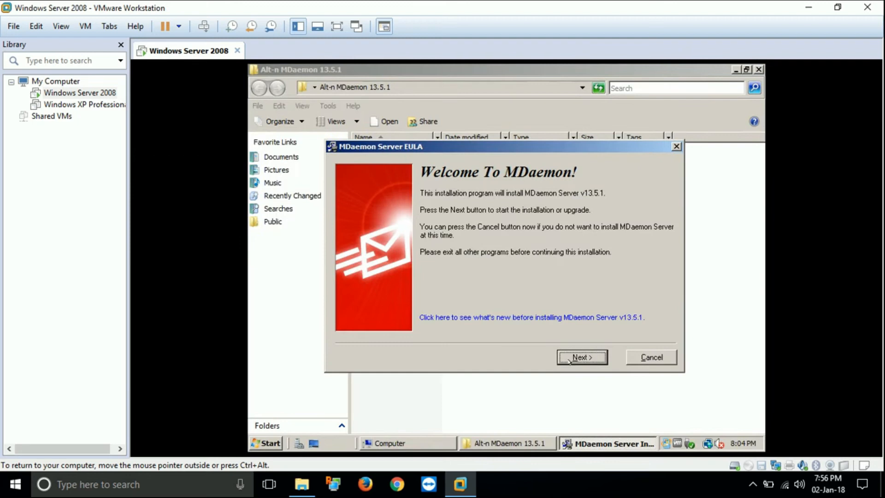
pyautogui.click(570, 356)
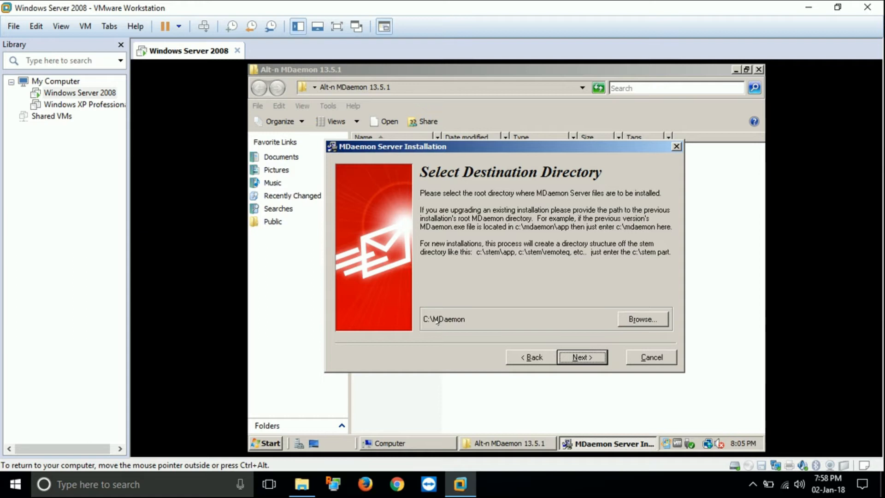
pyautogui.click(583, 359)
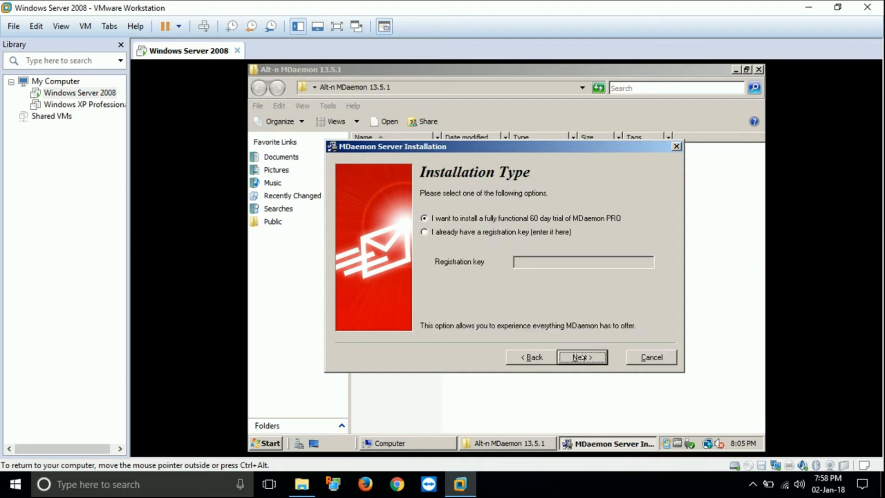
pyautogui.click(583, 357)
pyautogui.click(583, 357)
pyautogui.press('Down')
pyautogui.click(582, 357)
# Fill in the customer's first and last name, company name "ab", street address, city, region and postal code.
pyautogui.write('a')
pyautogui.press('Tab')
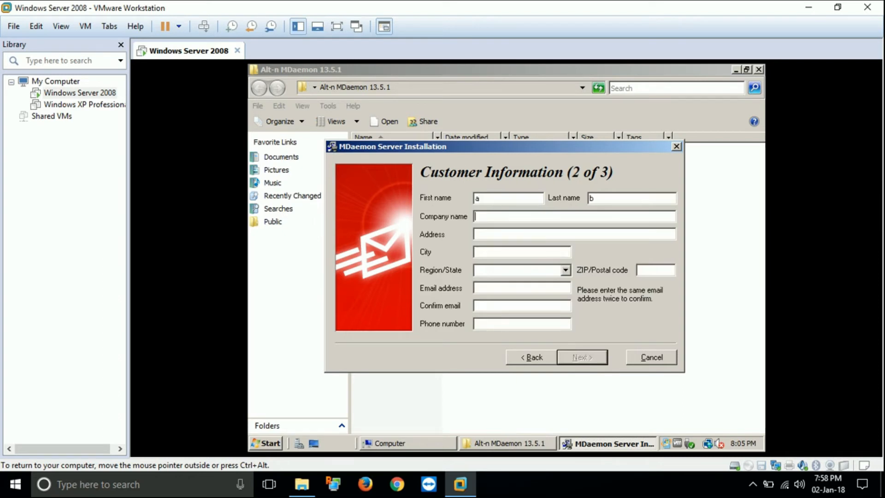
pyautogui.write('ab')
pyautogui.press('Tab')
pyautogui.write('ab')
pyautogui.press('Tab')
pyautogui.write('b')
pyautogui.press('Tab')
pyautogui.write('38600')
pyautogui.press('Tab')
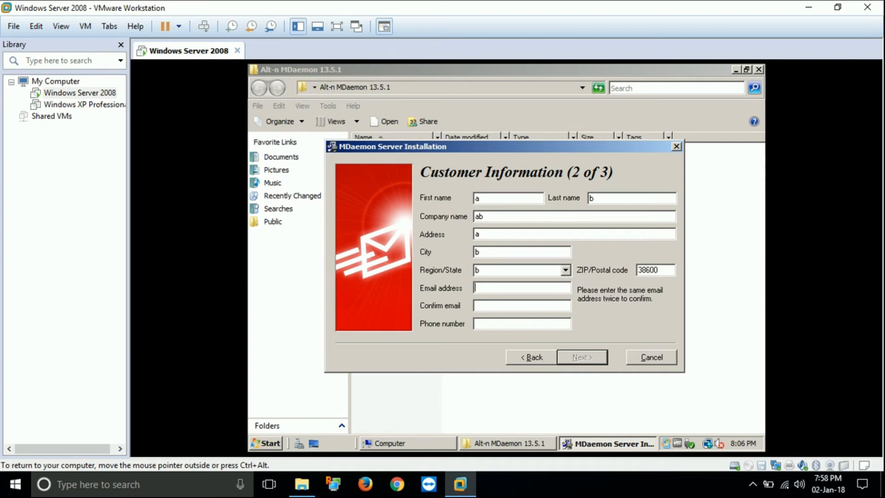
# Enter the customer's email address in both email fields, fill in the phone number, and continue to the last customer information page.
pyautogui.write('a@a.com')
pyautogui.press('Tab')
pyautogui.write('a@a.com')
pyautogui.press('Tab')
pyautogui.write('1')
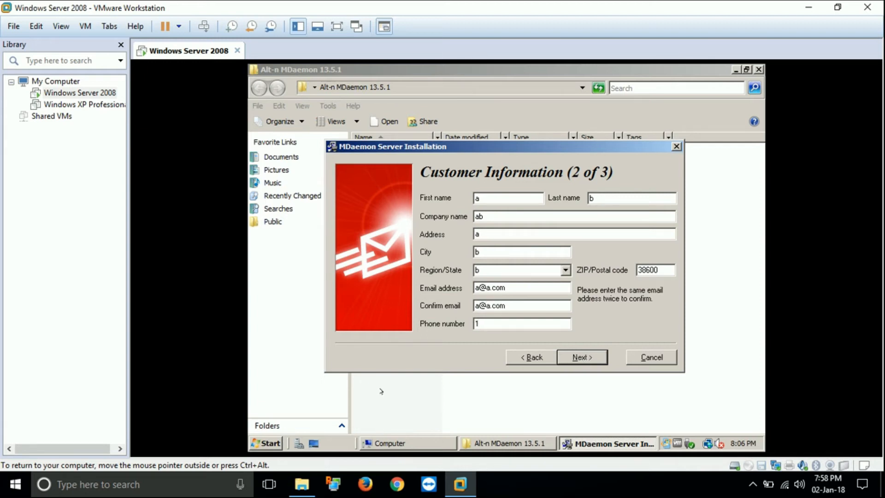
pyautogui.click(581, 355)
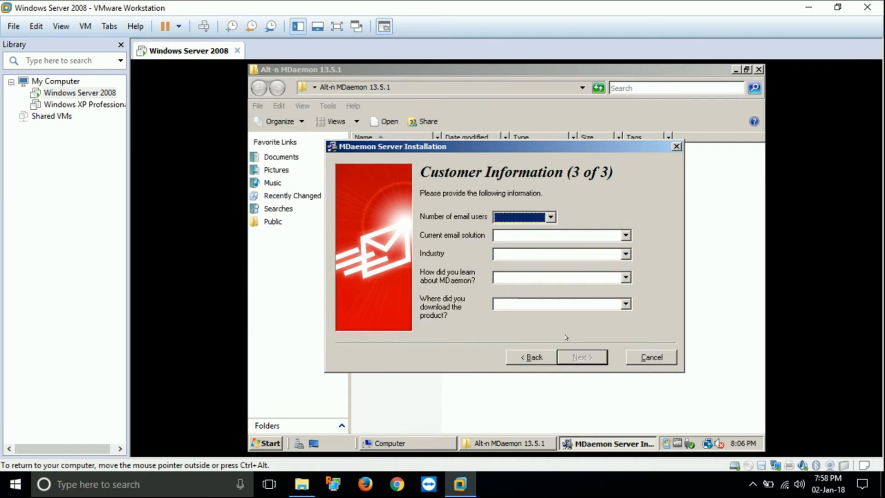
# Submit the survey with 1-10 email users, Commercial (Gmail, Hotmail, Yahoo!, etc.), industry Government, learned from Alt-N website, and downloaded from Altn.com.
pyautogui.press('Down')
pyautogui.click(538, 239)
pyautogui.click(539, 256)
pyautogui.click(542, 254)
pyautogui.click(544, 276)
pyautogui.click(540, 278)
pyautogui.click(539, 298)
pyautogui.click(539, 304)
pyautogui.click(537, 312)
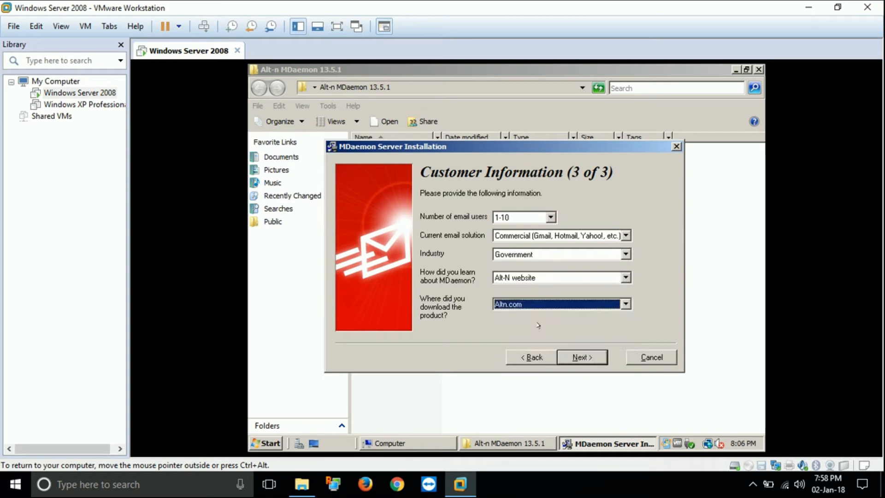
pyautogui.click(567, 356)
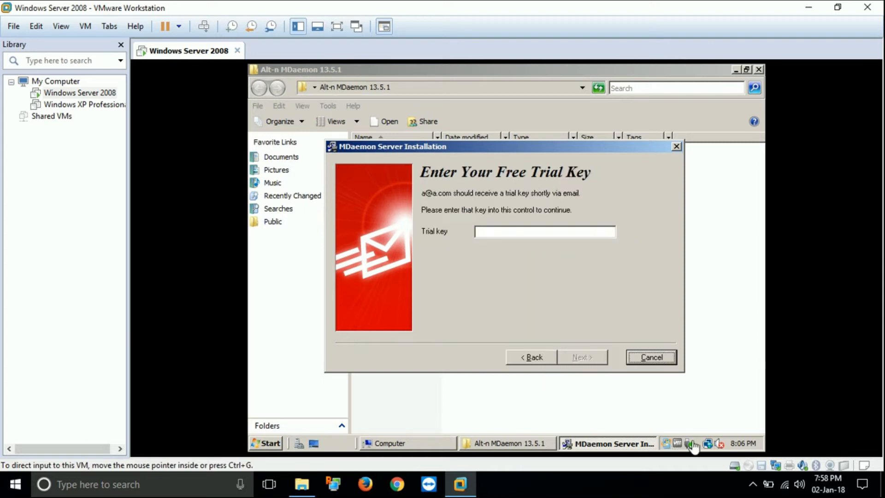
# Run keygen from the Alt-n MDaemon 13.5.1 folder, generate a serial number for UNLIMITED users with 2 years protection, and copy it.
pyautogui.click(499, 232)
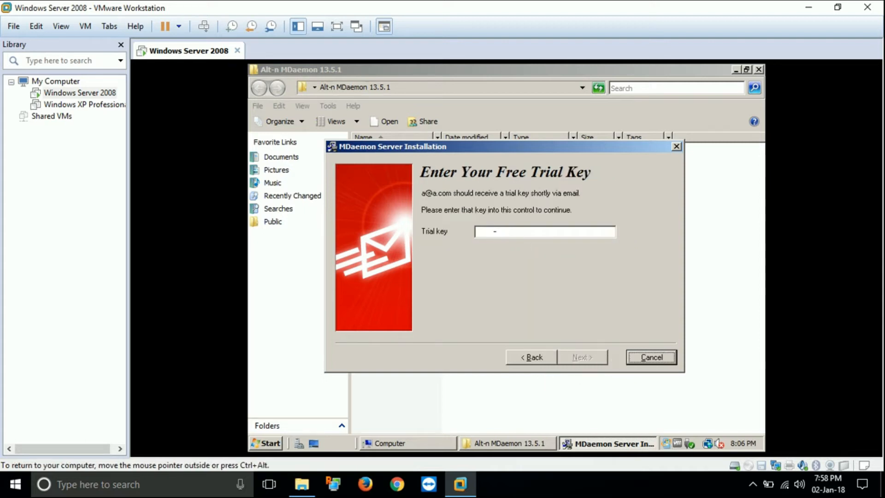
pyautogui.click(445, 417)
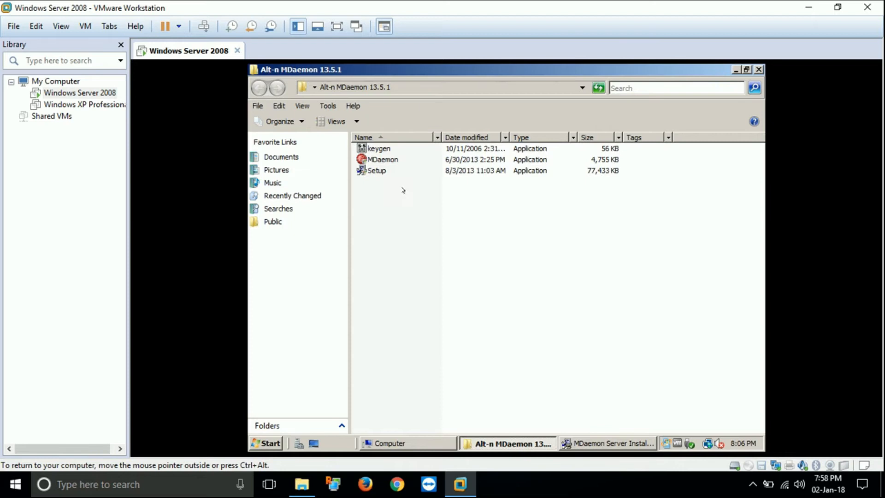
pyautogui.doubleClick(375, 147)
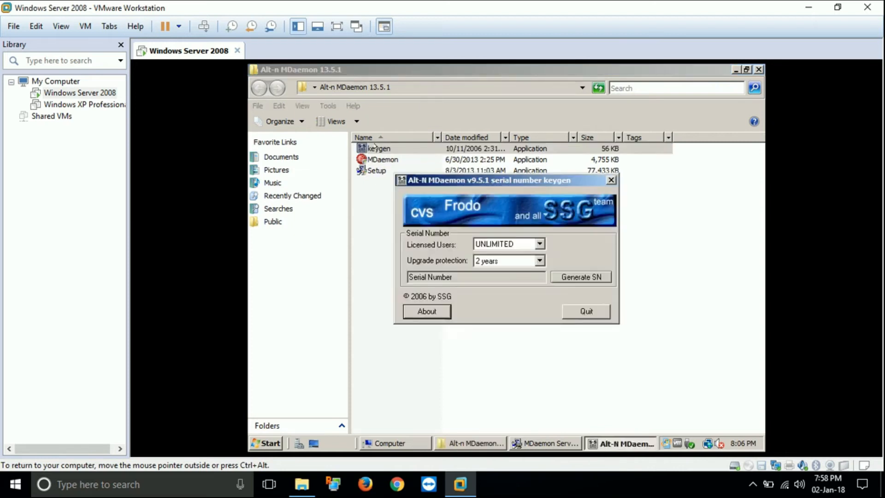
pyautogui.click(562, 277)
pyautogui.moveTo(517, 278); pyautogui.dragTo(408, 277)
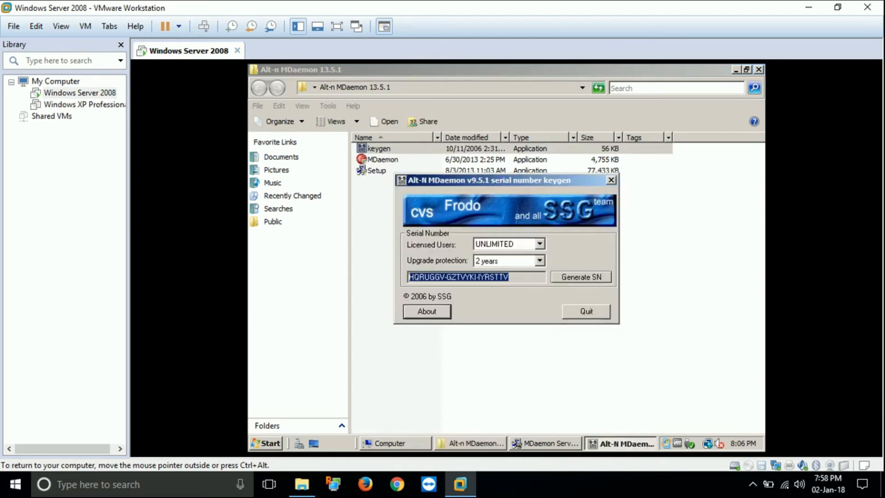
pyautogui.rightClick(411, 276)
pyautogui.click(435, 309)
pyautogui.click(595, 314)
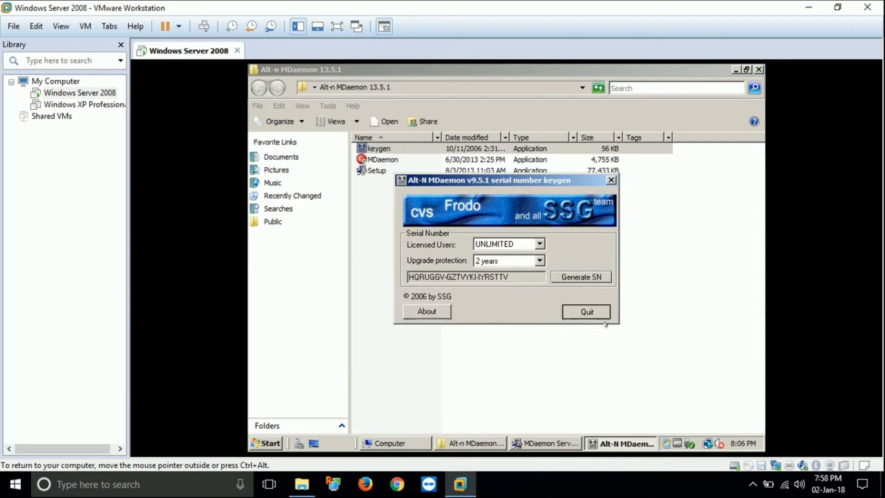
# Paste the copied serial number as the trial key in the MDaemon installer and start the installation.
pyautogui.click(599, 443)
pyautogui.click(498, 230)
pyautogui.rightClick(498, 231)
pyautogui.click(519, 272)
pyautogui.click(577, 357)
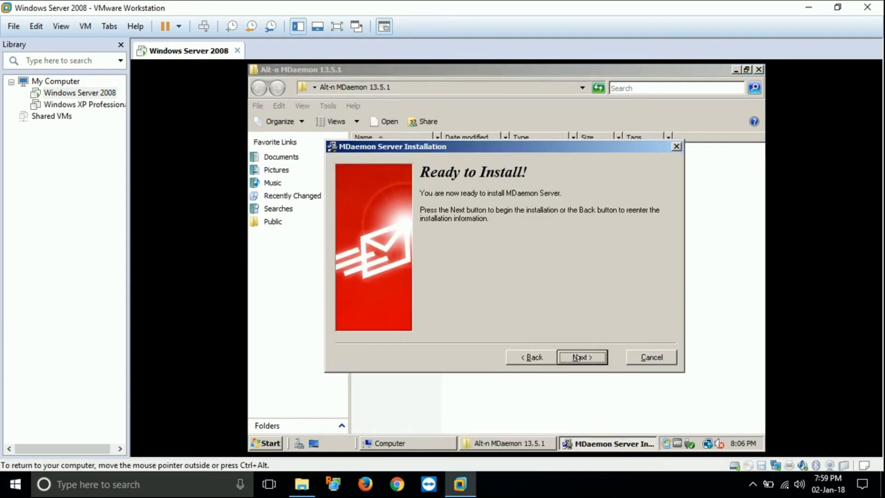
pyautogui.click(577, 357)
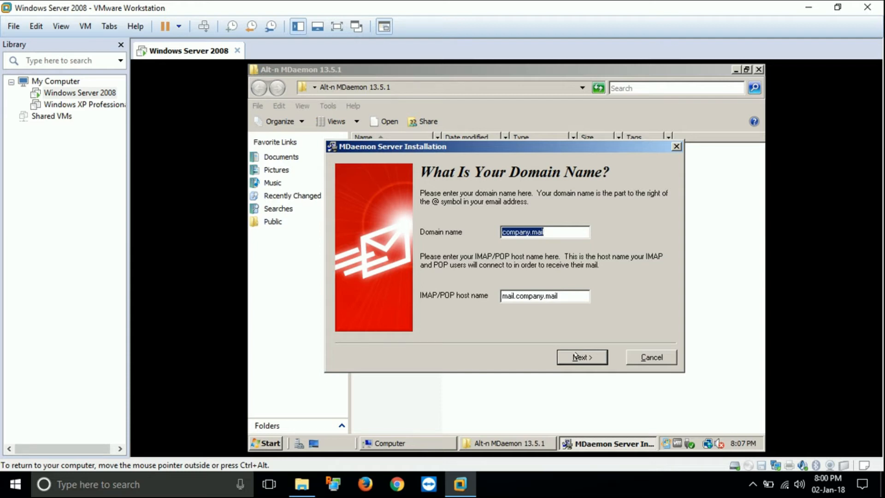
# Set the domain name to test.fsd and the IMAP/POP host name to mail.test.fsd, and continue to the first account setup.
pyautogui.write('test.c')
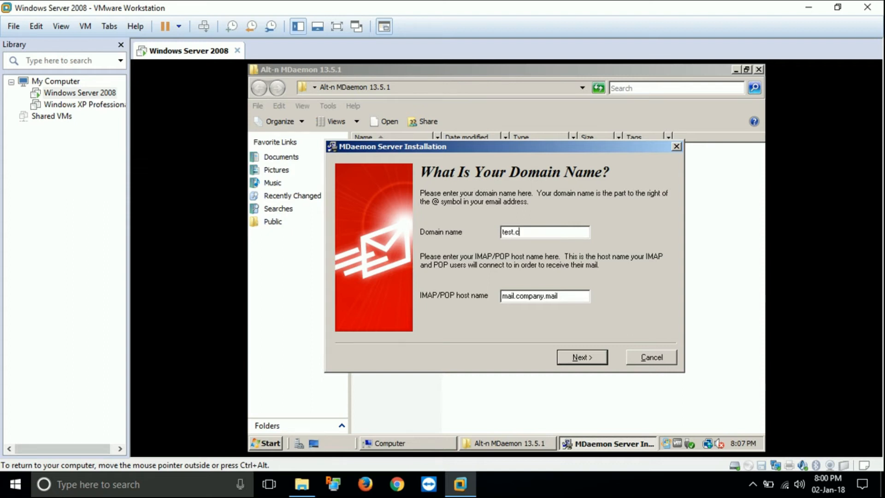
pyautogui.press('BackSpace')
pyautogui.write('fsd')
pyautogui.press('Tab')
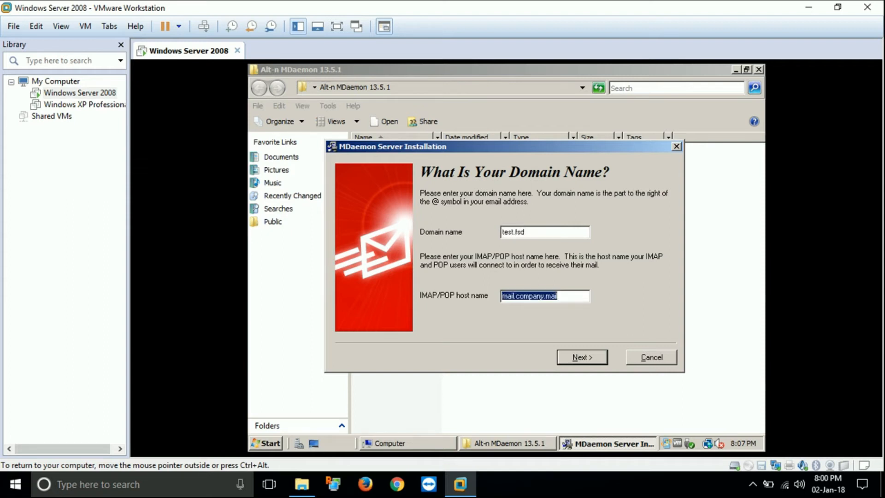
pyautogui.write('mail.')
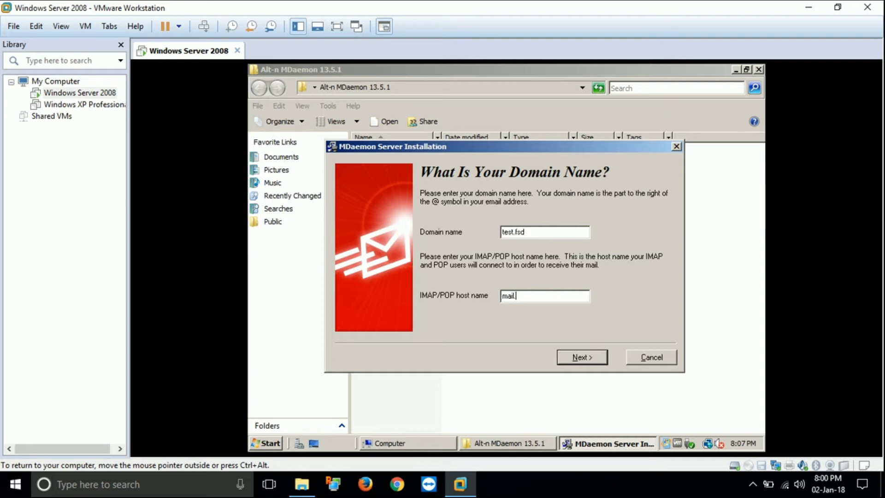
pyautogui.write('test.fsd')
pyautogui.click(582, 357)
pyautogui.write('MDaem')
pyautogui.press('BackSpace')
pyautogui.press('BackSpace')
pyautogui.press('BackSpace')
pyautogui.press('BackSpace')
pyautogui.press('BackSpace')
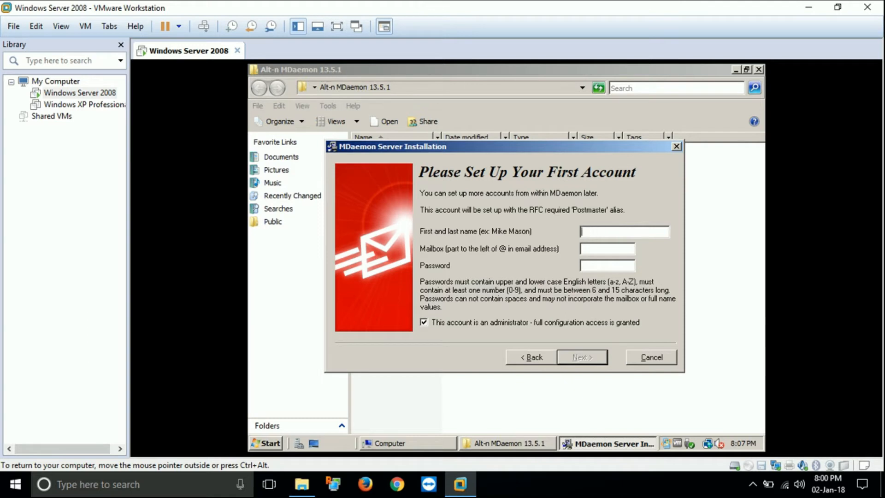
# Fill in the first account's full name, mailbox name and password, keeping it as an administrator account.
pyautogui.write('Adnan')
pyautogui.press('Tab')
pyautogui.write('Adnan')
pyautogui.press('Tab')
pyautogui.write('*********')
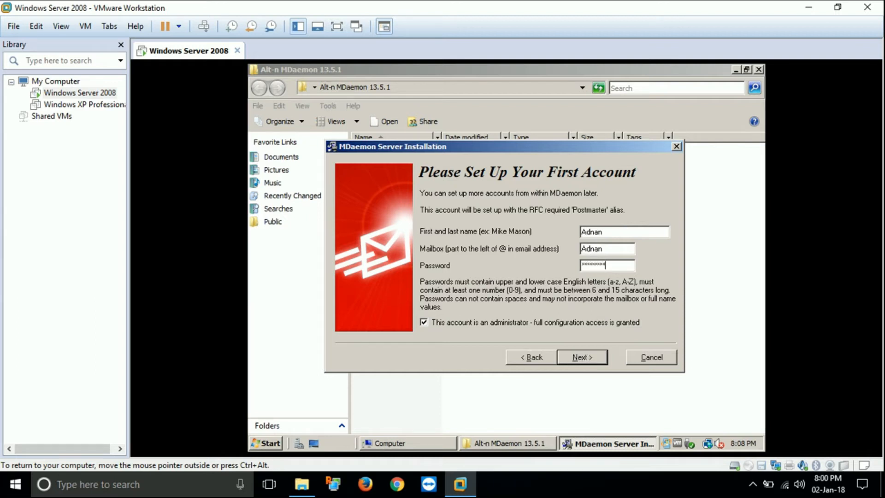
# Submit the first account setup, skip the BlackBerry Enterprise Server installation, and finish the installer with Start MDaemon enabled.
pyautogui.click(575, 357)
pyautogui.click(574, 355)
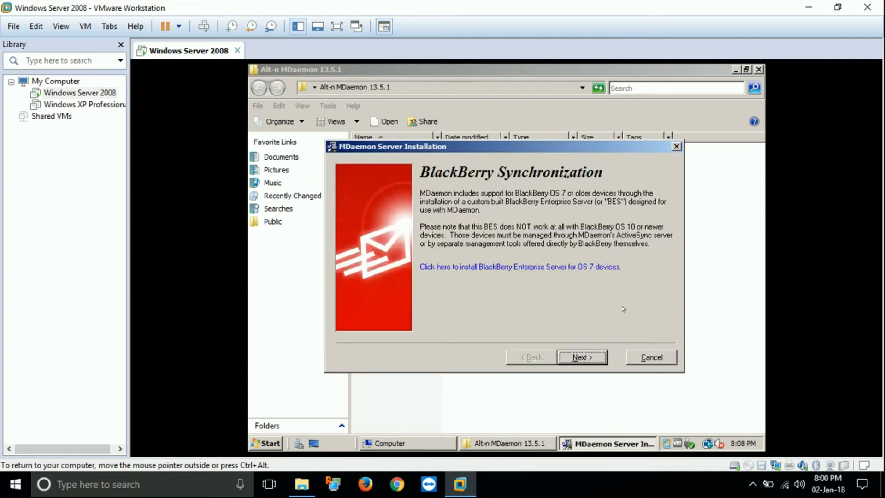
pyautogui.click(576, 359)
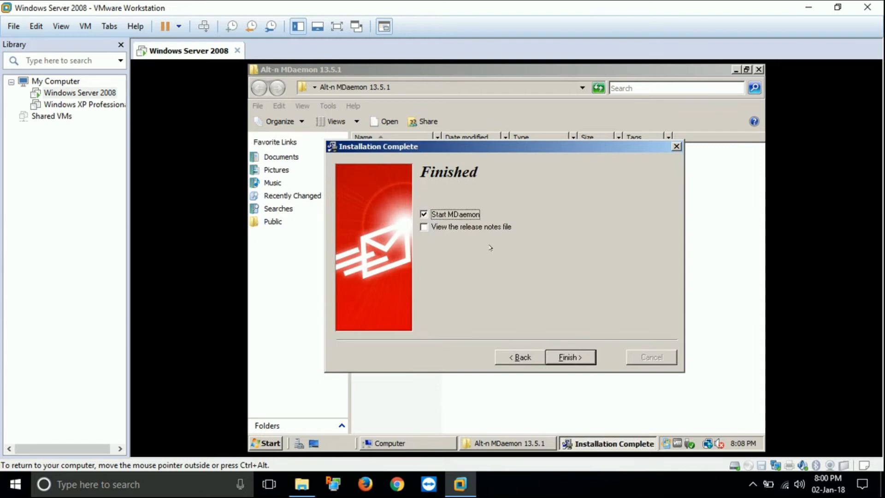
pyautogui.click(559, 357)
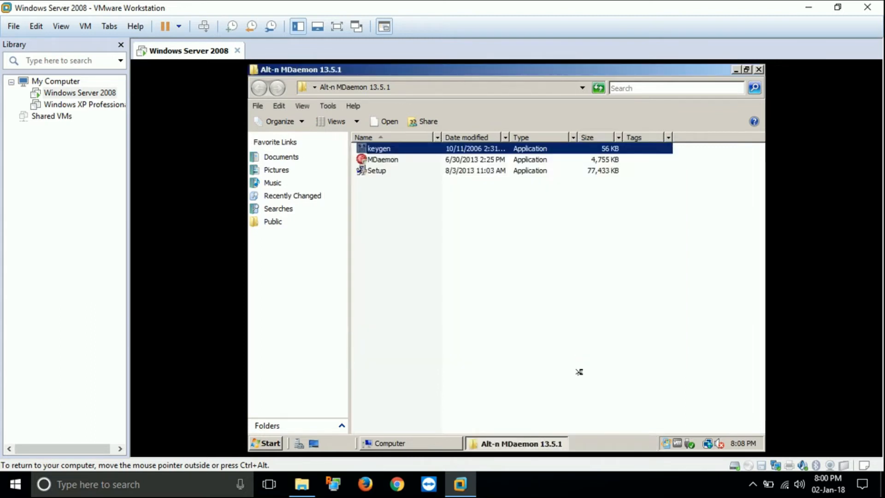
pyautogui.click(521, 444)
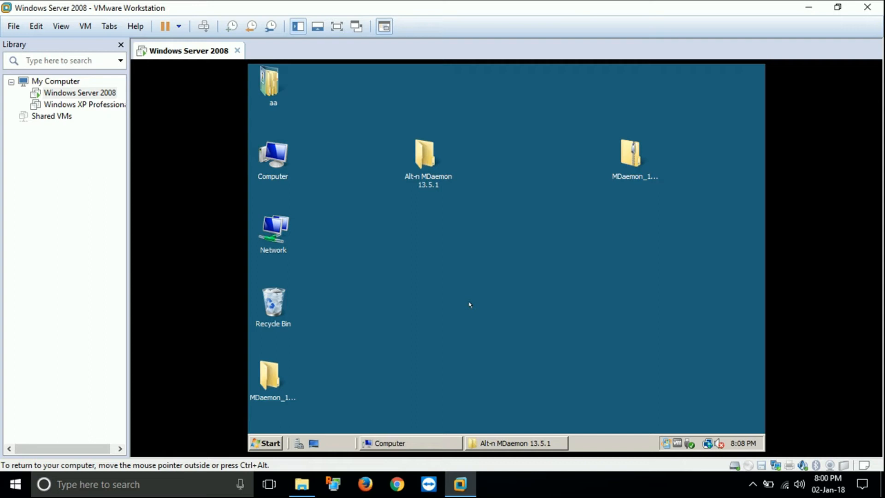
pyautogui.rightClick(471, 227)
pyautogui.click(491, 255)
pyautogui.rightClick(474, 227)
pyautogui.click(491, 253)
pyautogui.rightClick(472, 226)
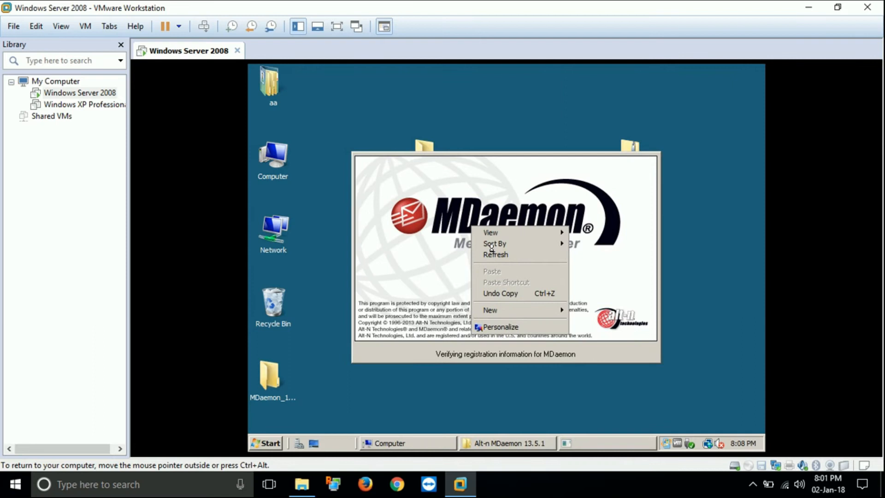
# Choose manual activation in the Alt-N Product Activation Wizard, enter the activation code, and complete the wizard.
pyautogui.click(559, 352)
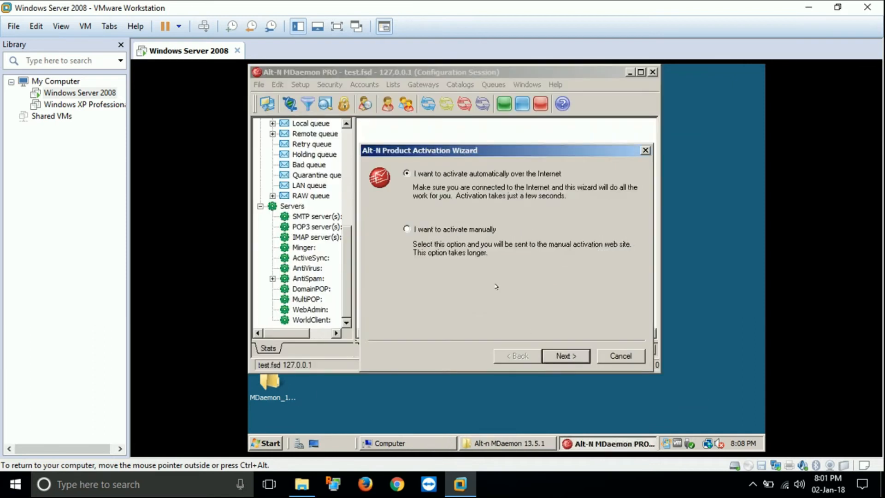
pyautogui.click(468, 231)
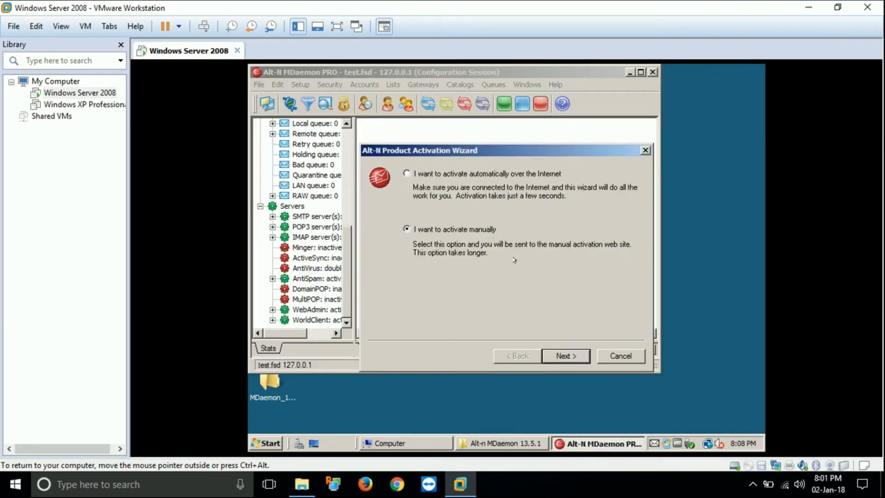
pyautogui.click(567, 355)
pyautogui.write('11111111111111111111111111111111111')
pyautogui.click(555, 354)
pyautogui.click(556, 354)
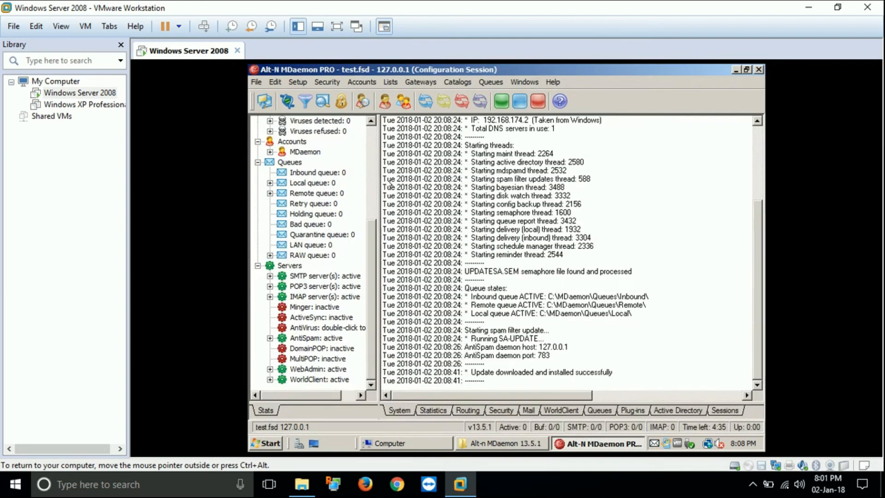
pyautogui.click(592, 444)
pyautogui.rightClick(478, 292)
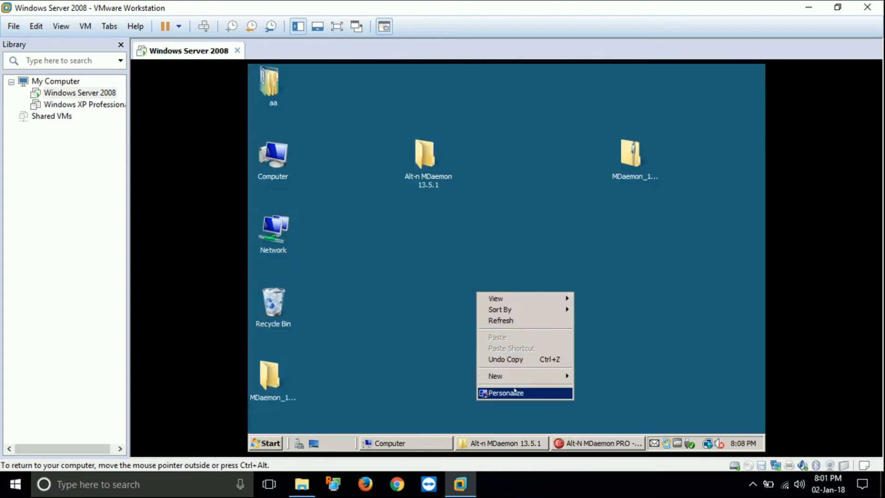
pyautogui.click(395, 217)
pyautogui.rightClick(341, 117)
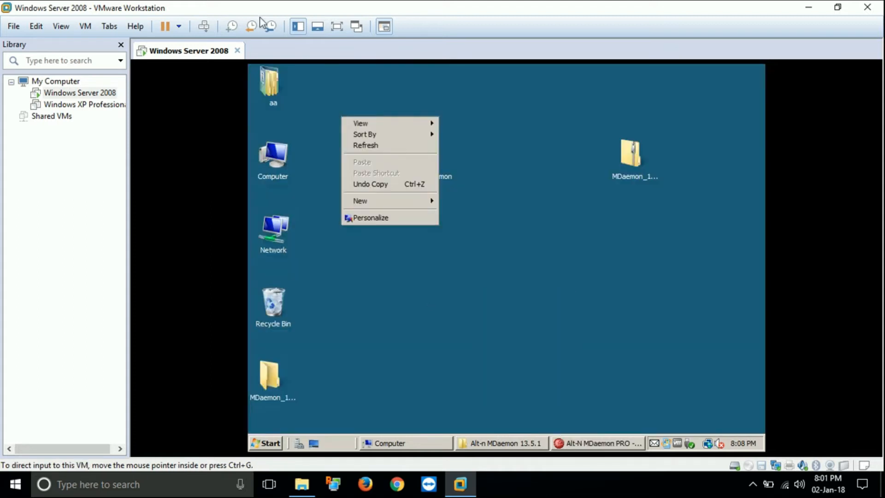
# Switch the Windows Server 2008 virtual machine to full screen and bring up the MDaemon PRO configuration session.
pyautogui.click(179, 27)
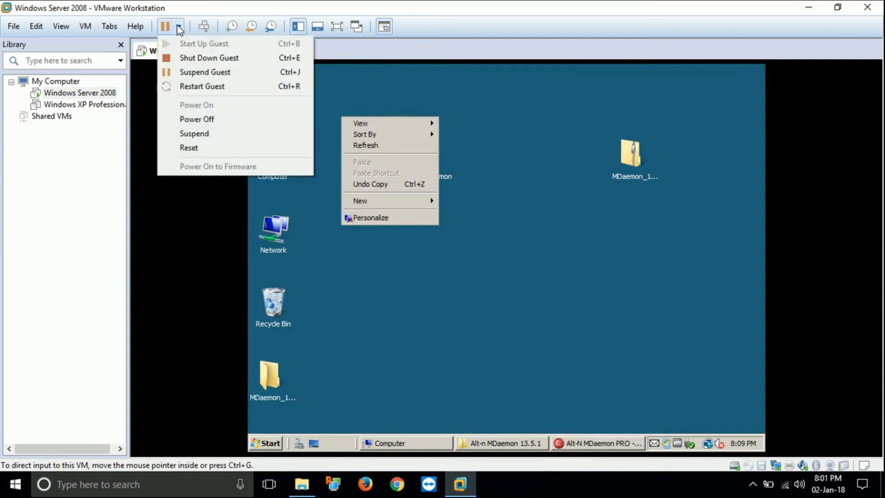
pyautogui.click(88, 26)
pyautogui.click(87, 26)
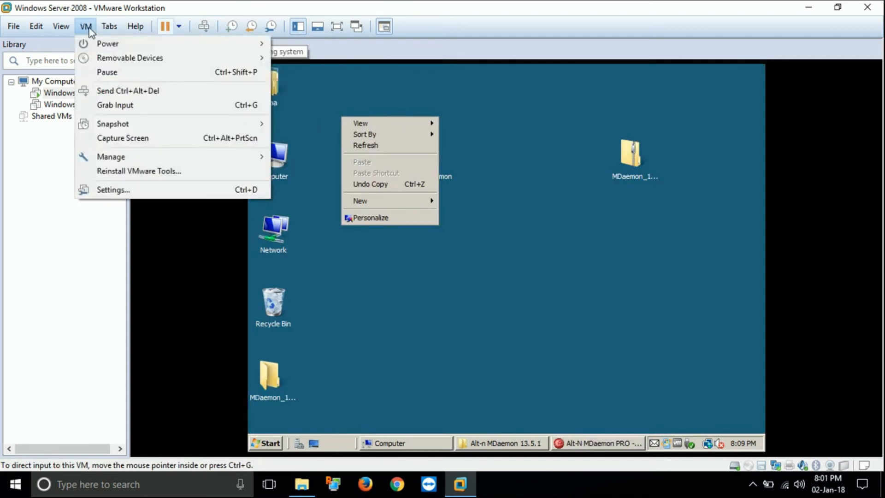
pyautogui.click(71, 42)
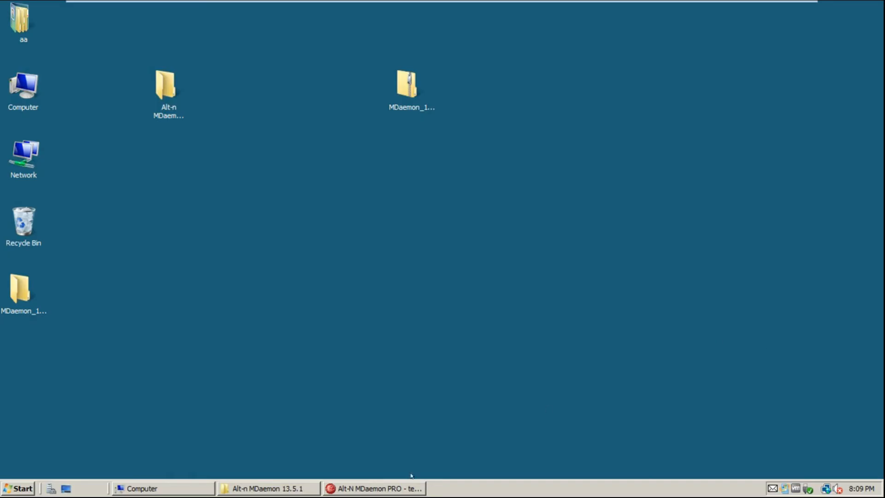
pyautogui.click(398, 489)
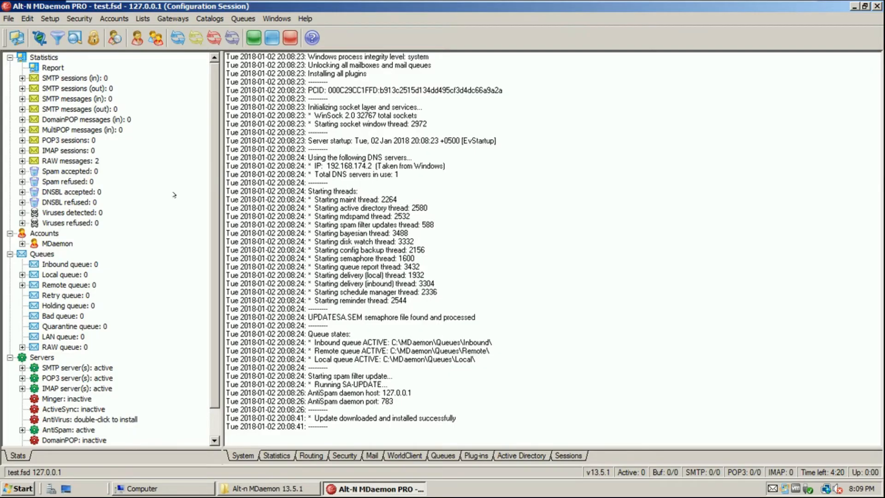
# Disable MDaemon's POP3 server and enable it again.
pyautogui.click(67, 119)
pyautogui.click(4, 20)
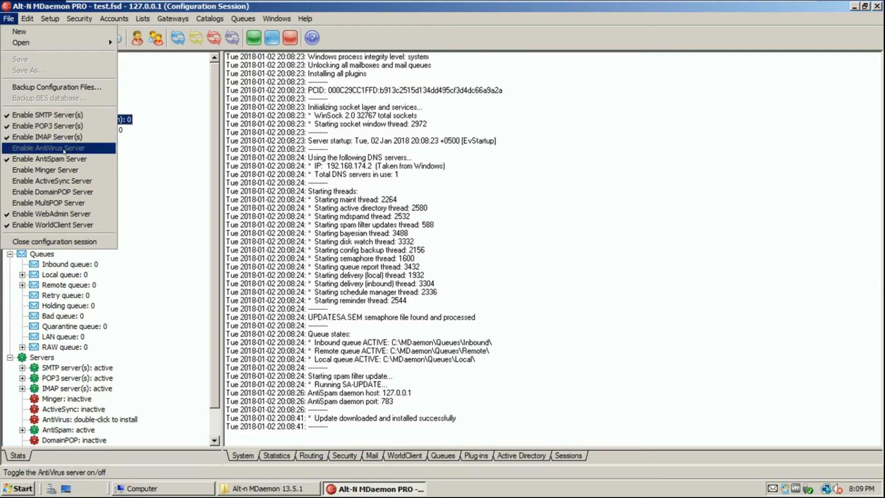
pyautogui.click(55, 125)
pyautogui.click(9, 19)
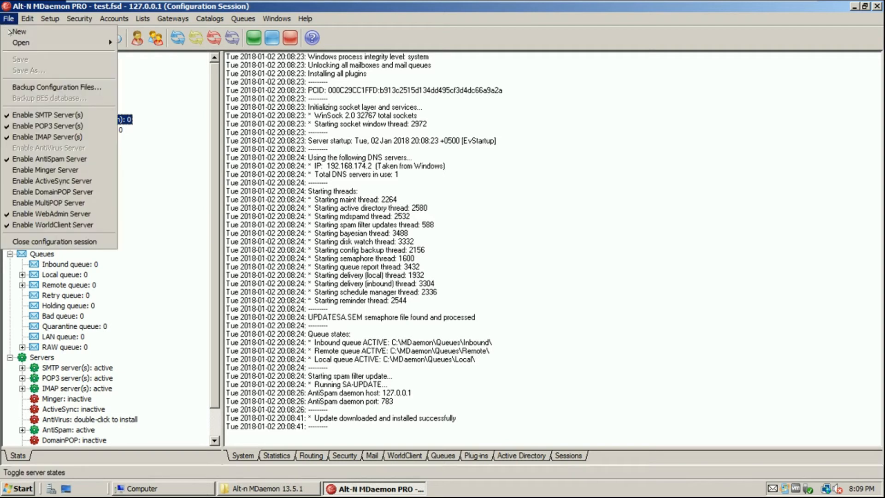
pyautogui.click(8, 124)
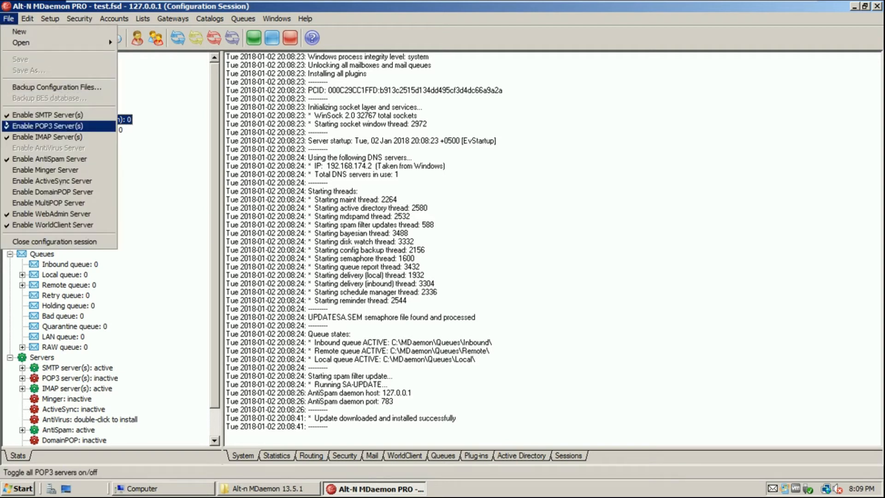
pyautogui.click(5, 15)
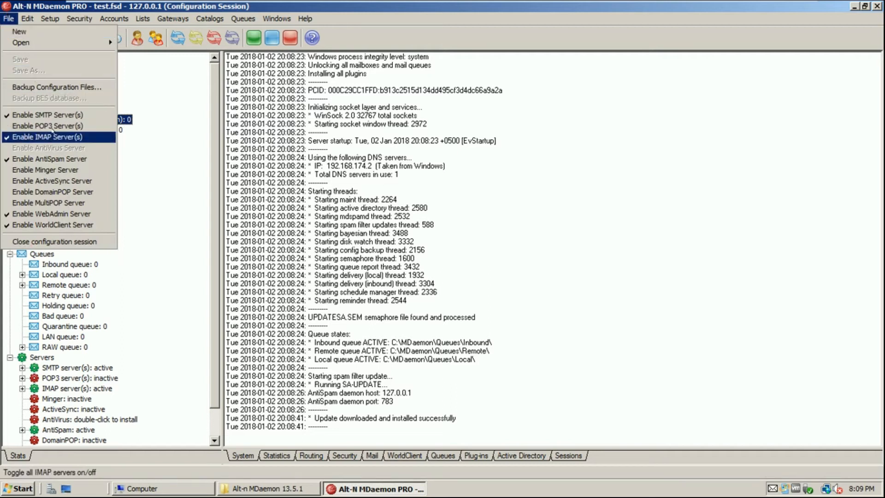
pyautogui.click(22, 124)
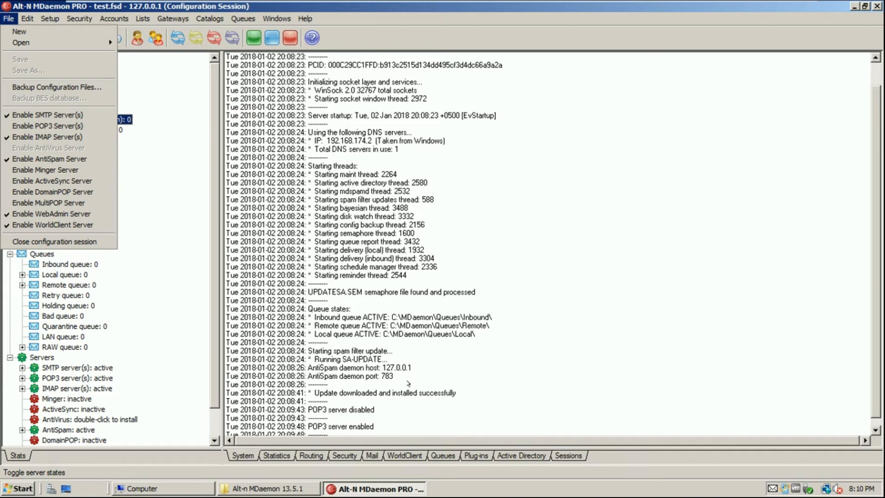
# Open the Network and Sharing Center and examine the Local Area Connection's network details, including its IPv4 settings.
pyautogui.click(825, 487)
pyautogui.rightClick(826, 487)
pyautogui.click(738, 486)
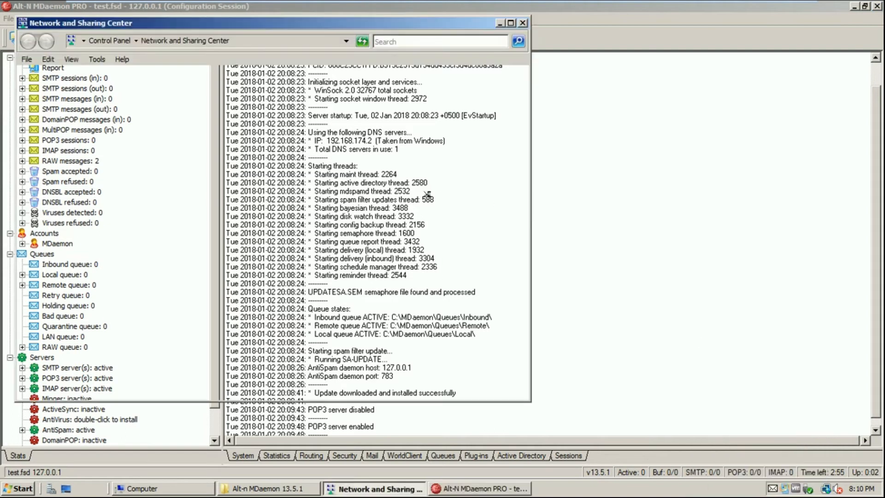
pyautogui.click(505, 214)
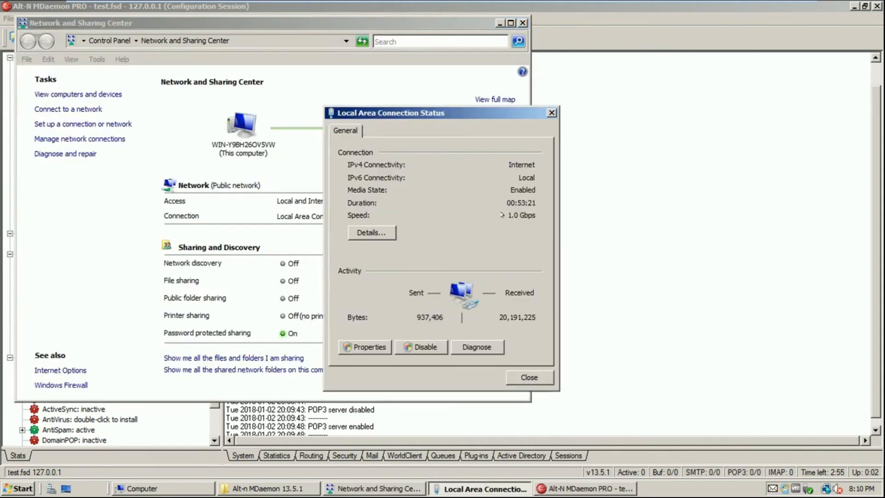
pyautogui.click(371, 232)
pyautogui.click(460, 225)
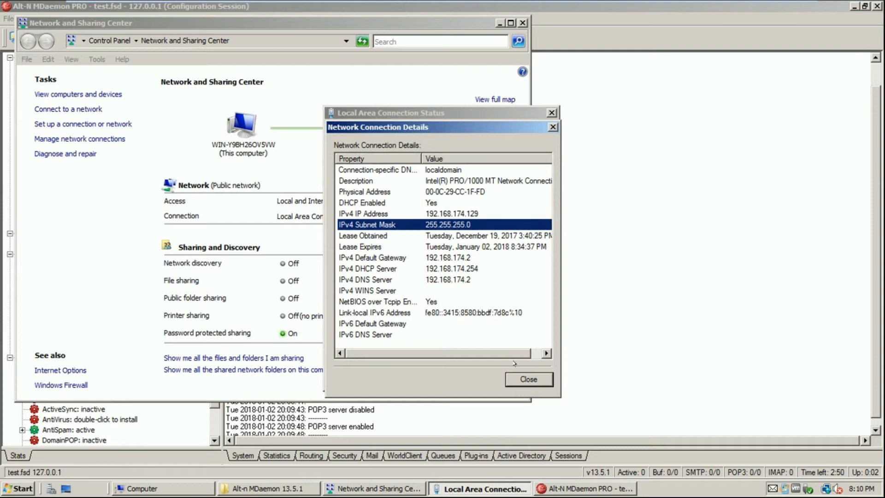
pyautogui.click(525, 379)
# Check the Internet Protocol Version 4 (TCP/IPv4) properties of the Local Area Connection without changing them, and close all network windows.
pyautogui.click(366, 346)
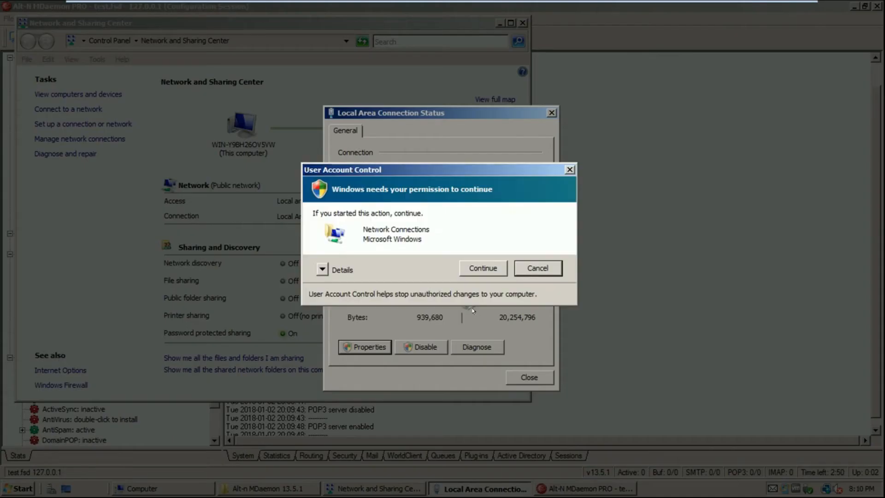
pyautogui.click(481, 269)
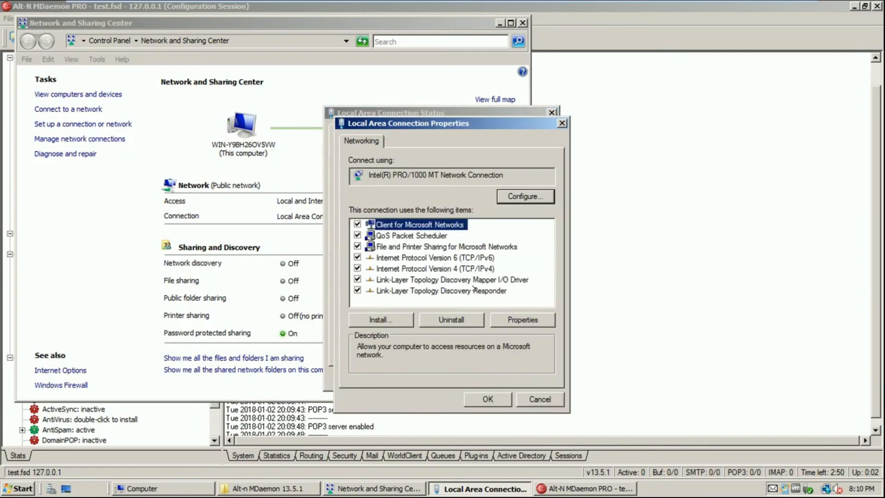
pyautogui.doubleClick(455, 268)
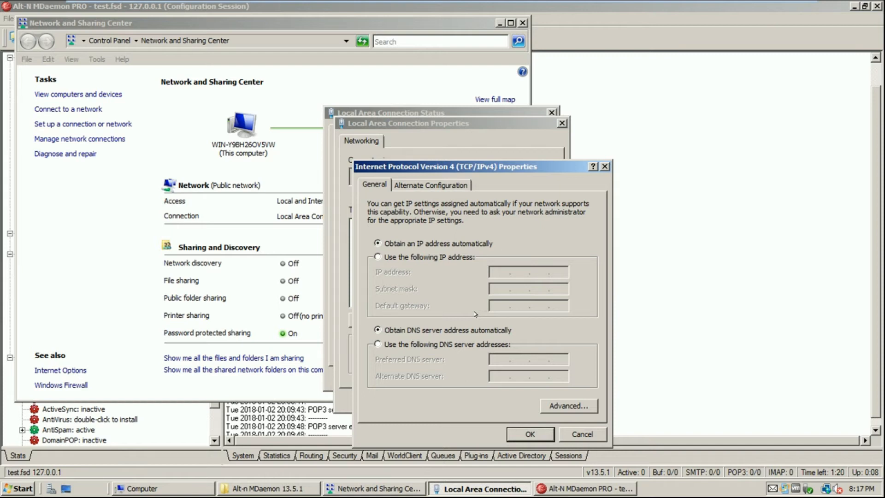
pyautogui.click(595, 436)
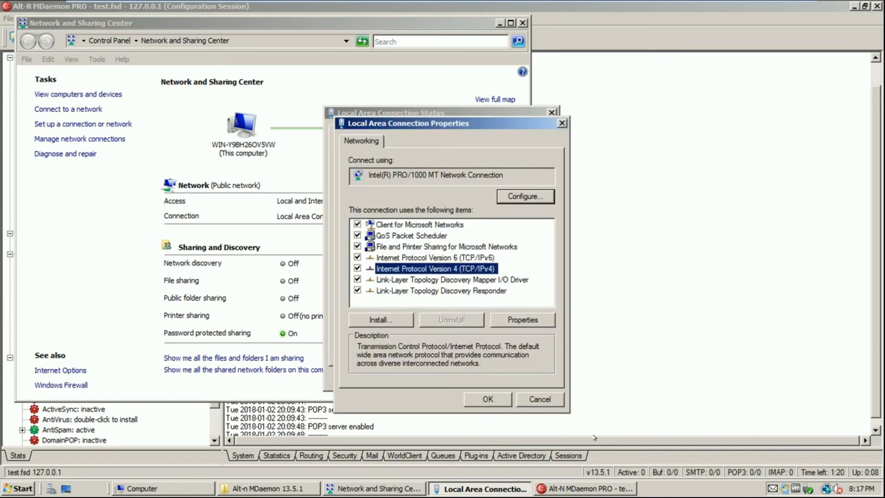
pyautogui.click(539, 399)
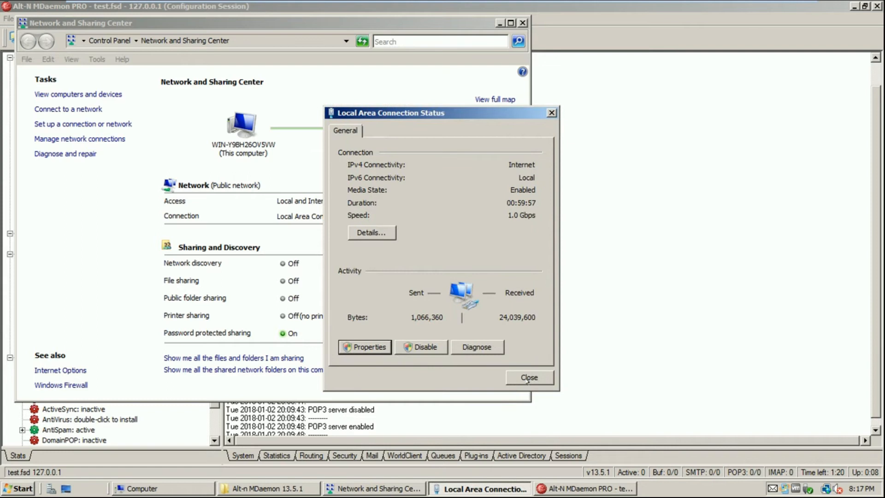
pyautogui.click(529, 381)
pyautogui.moveTo(651, 17)
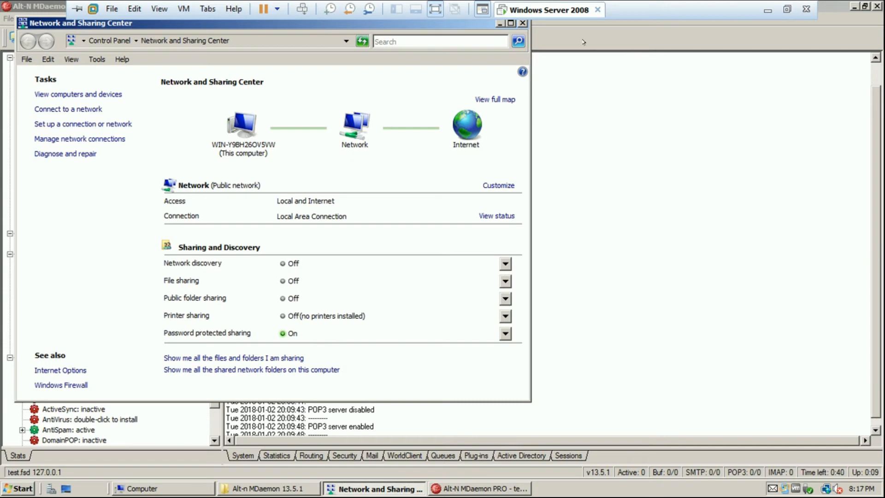
pyautogui.click(522, 23)
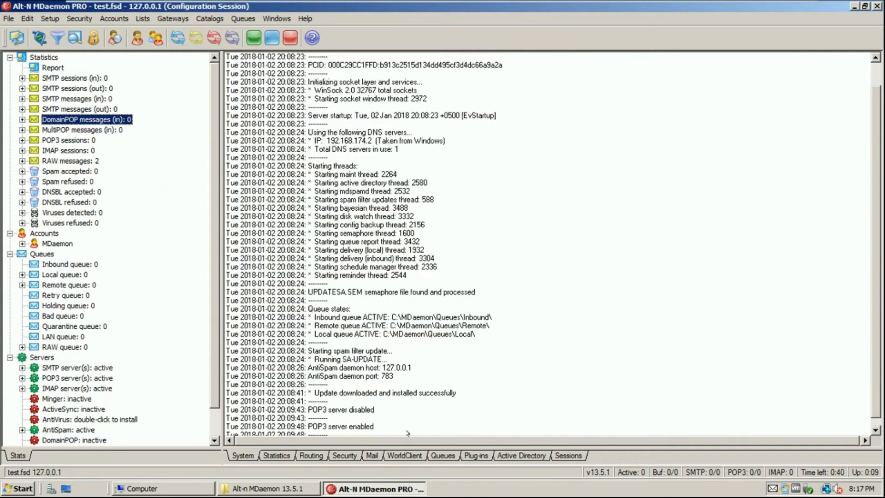
# Minimize MDaemon, open the MDaemon folder on Local Disk (C:) in a maximized Computer window, and select its App folder.
pyautogui.click(343, 489)
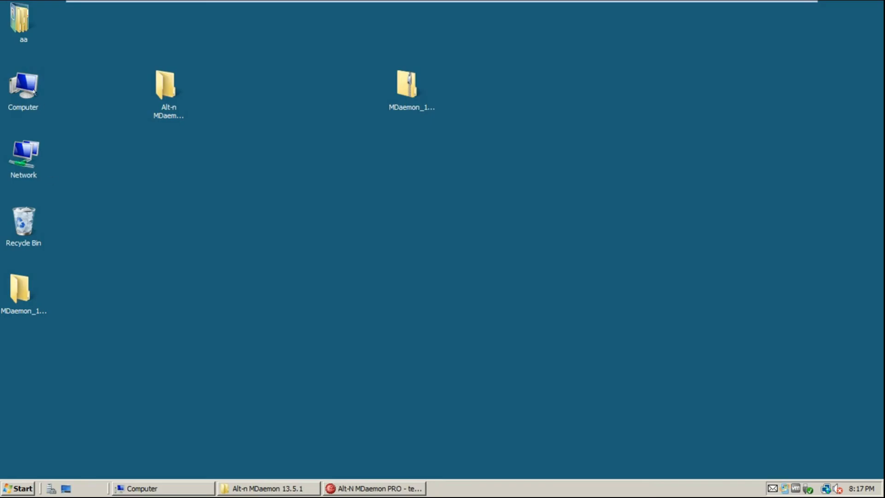
pyautogui.click(163, 488)
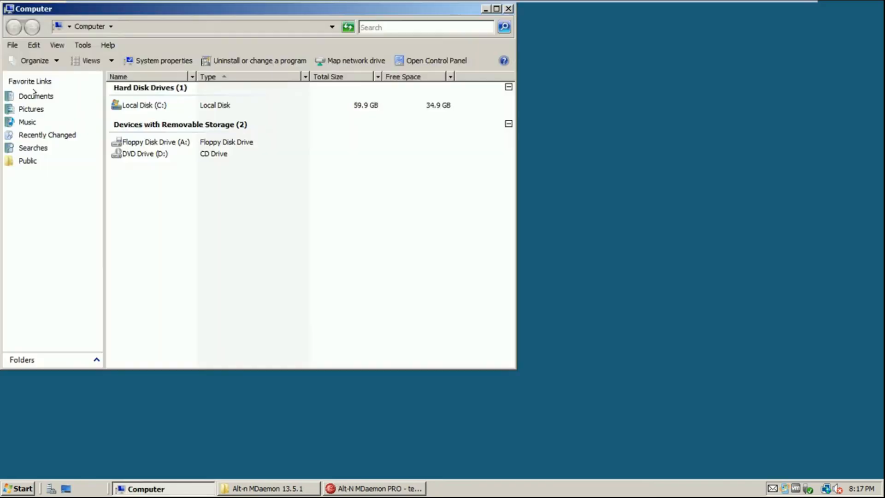
pyautogui.doubleClick(259, 7)
pyautogui.click(143, 102)
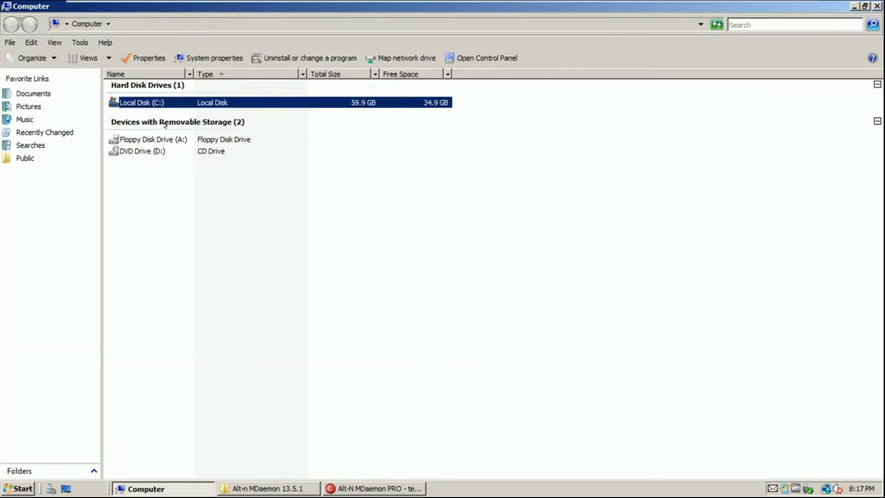
pyautogui.doubleClick(146, 104)
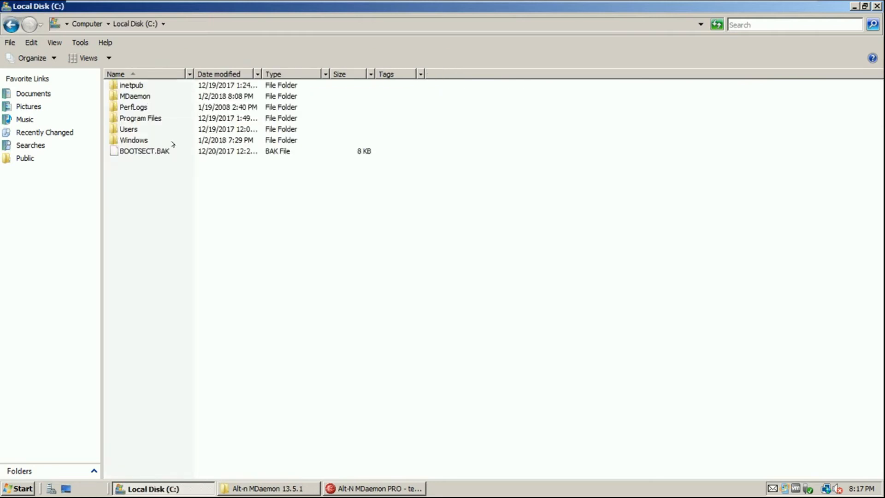
pyautogui.click(132, 96)
pyautogui.doubleClick(132, 96)
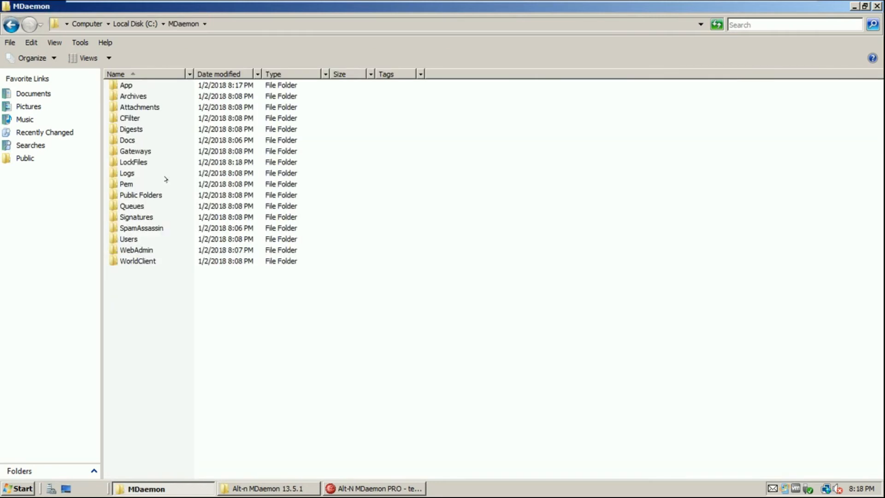
pyautogui.click(138, 88)
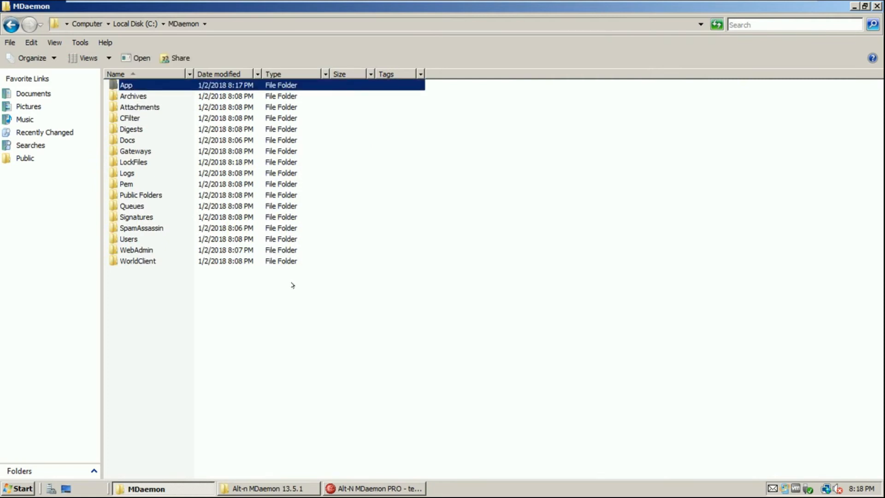
# Look inside the Archives and Attachments folders of the MDaemon folder, returning to the MDaemon folder after each.
pyautogui.rightClick(125, 86)
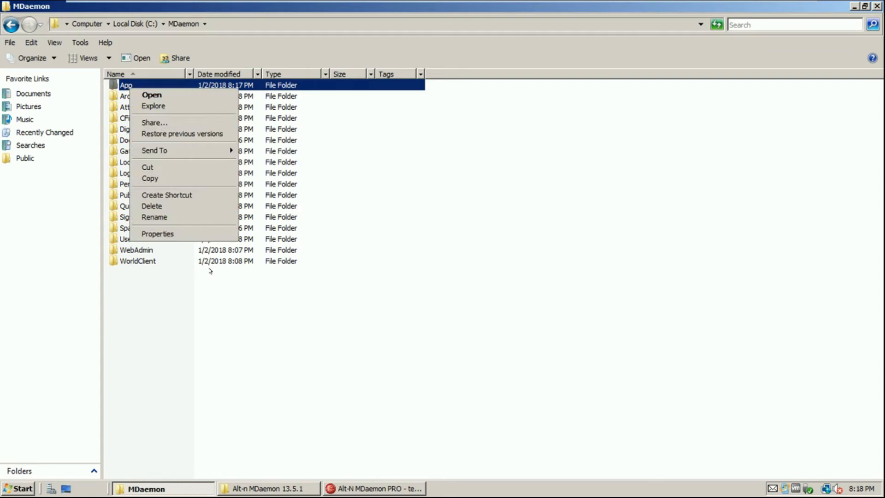
pyautogui.click(285, 315)
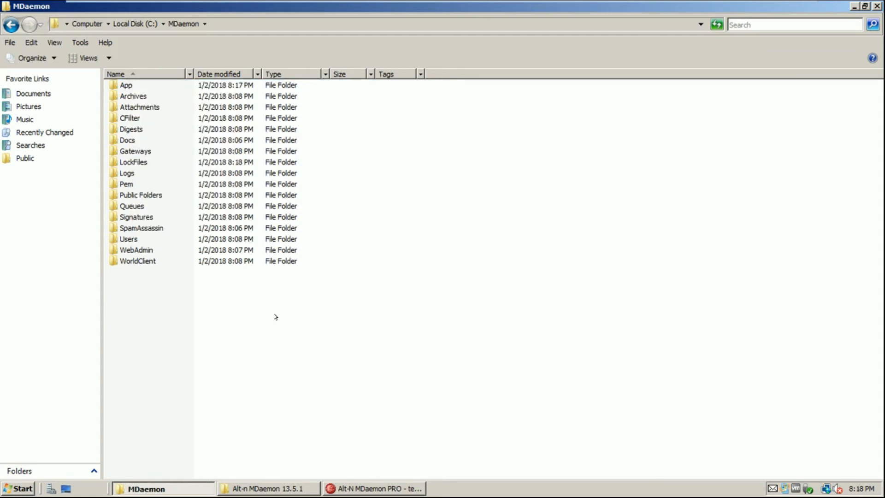
pyautogui.doubleClick(133, 96)
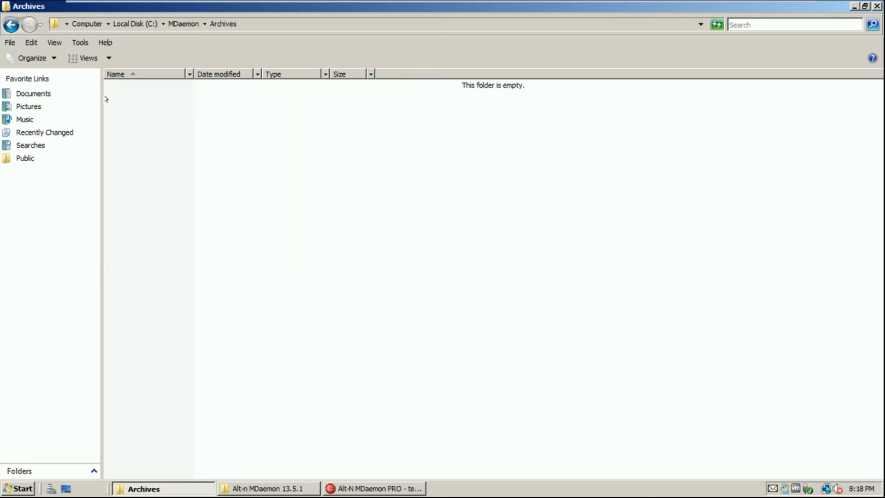
pyautogui.click(11, 25)
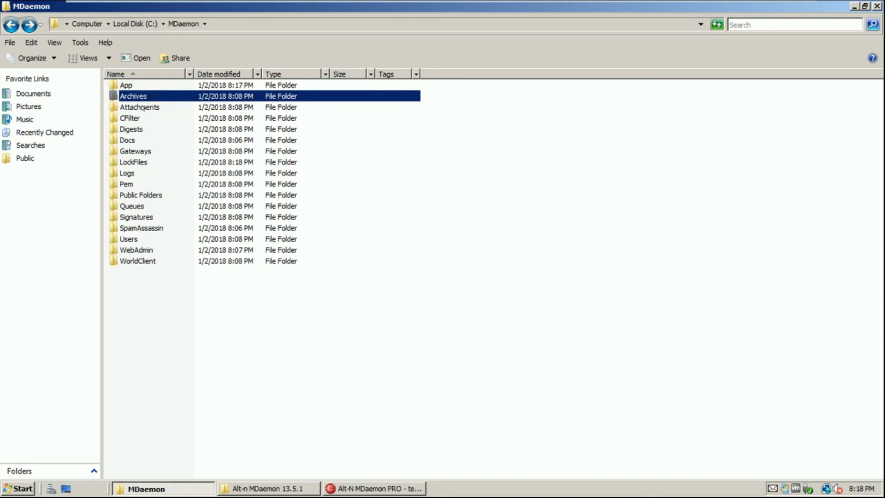
pyautogui.click(142, 107)
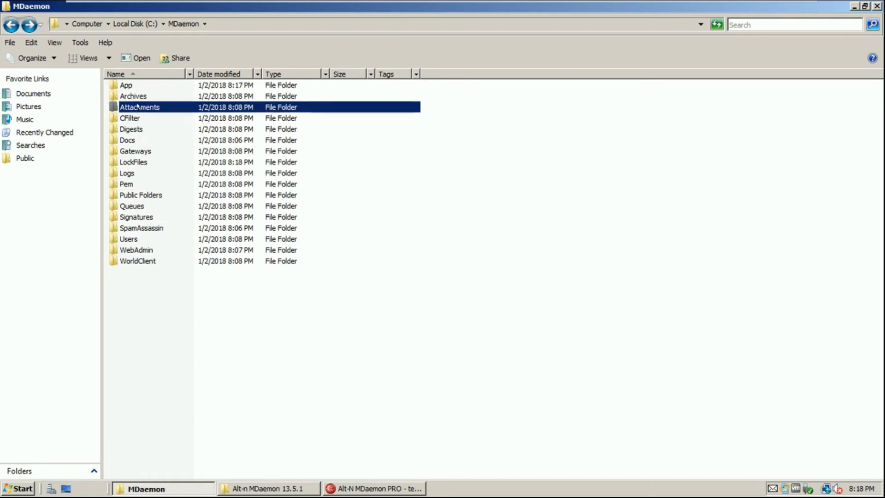
pyautogui.doubleClick(138, 107)
pyautogui.click(11, 26)
pyautogui.click(135, 153)
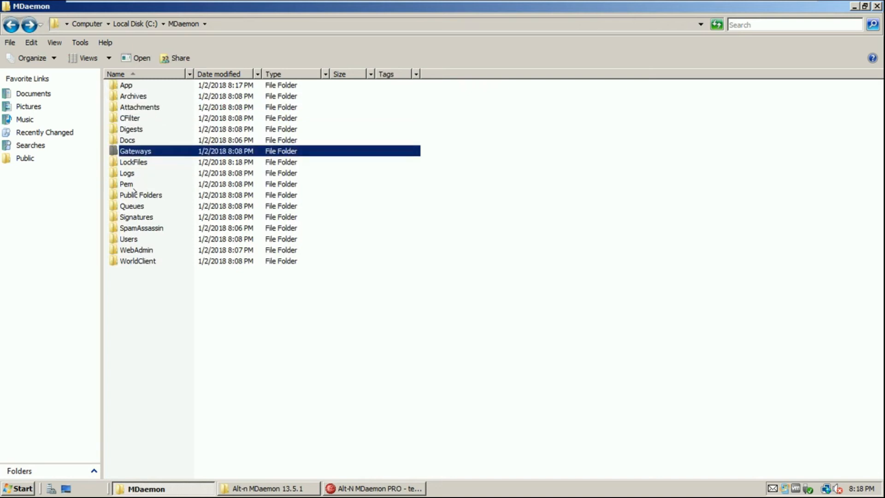
# Browse the MDaemon Users folder into test.fsd and open the personal user's mailbox folder listed above the MDaemon one.
pyautogui.doubleClick(134, 239)
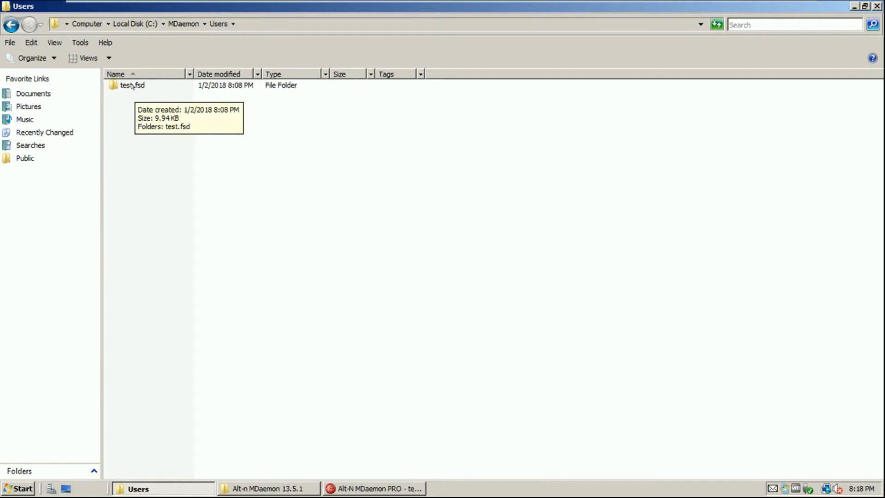
pyautogui.click(183, 23)
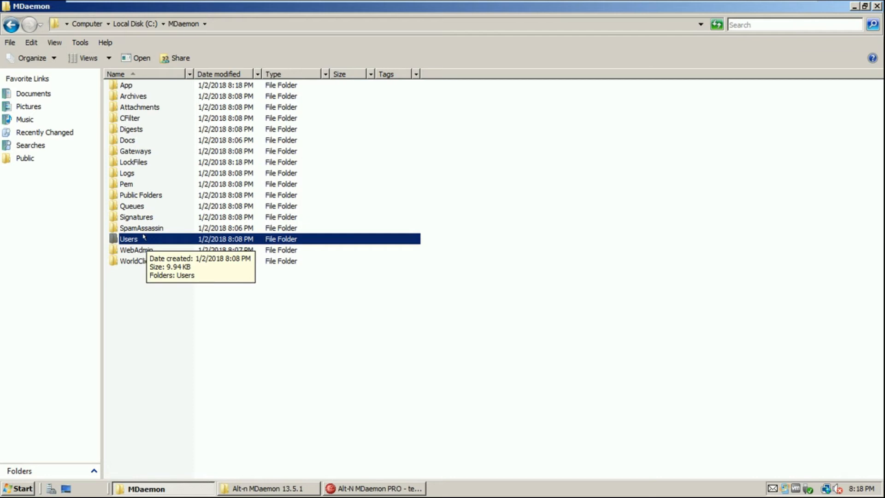
pyautogui.doubleClick(143, 237)
pyautogui.doubleClick(133, 86)
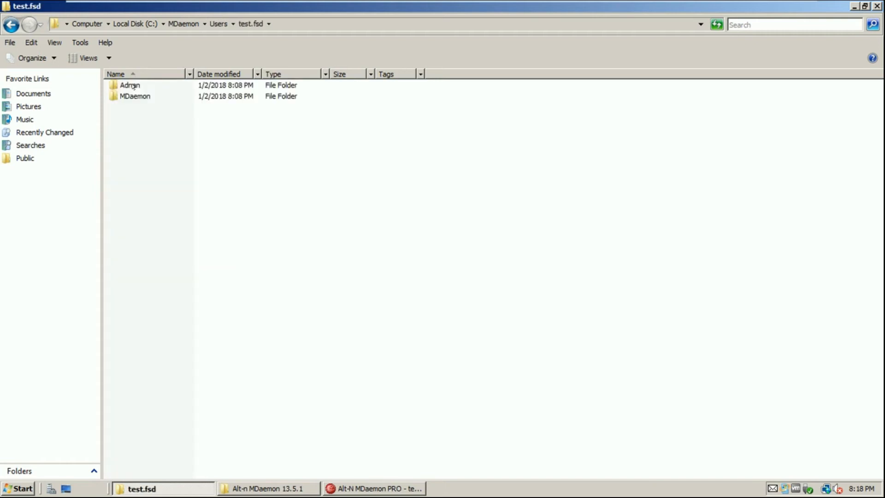
pyautogui.click(132, 86)
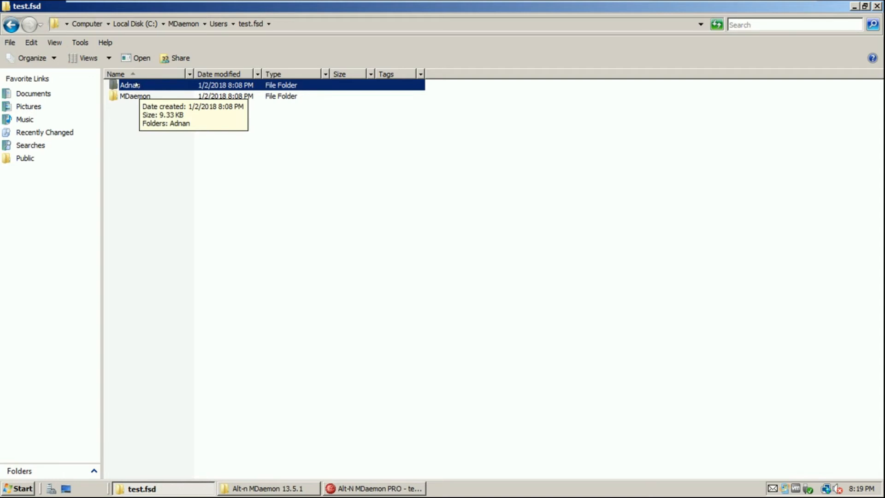
pyautogui.click(174, 147)
pyautogui.doubleClick(137, 86)
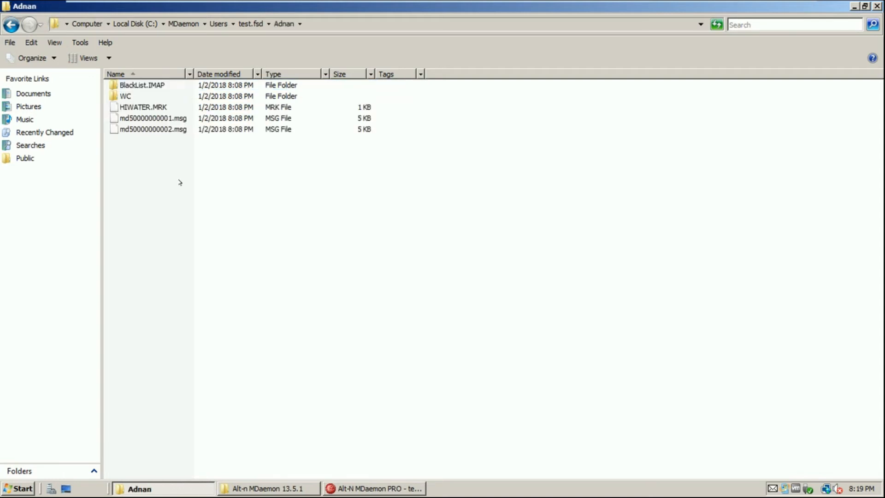
# Open HIWATER.MRK with Notepad, keeping Notepad as the program always used for this kind of file.
pyautogui.click(151, 110)
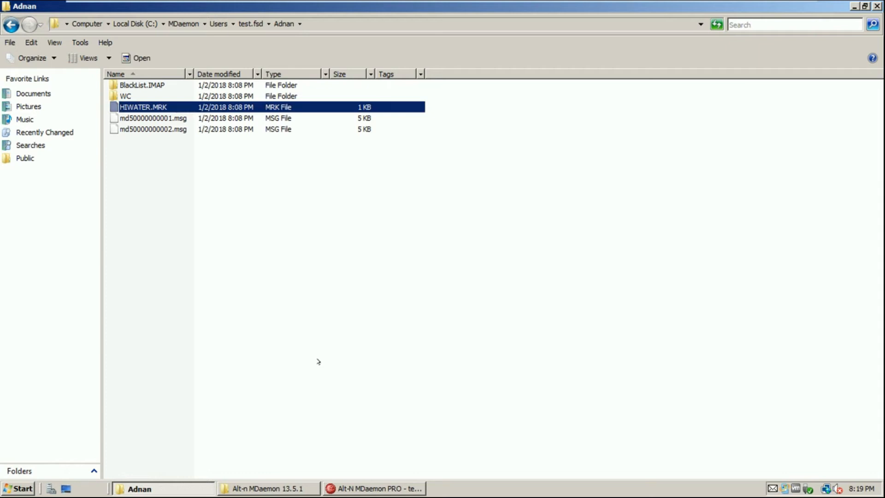
pyautogui.doubleClick(156, 107)
pyautogui.click(364, 280)
pyautogui.click(482, 304)
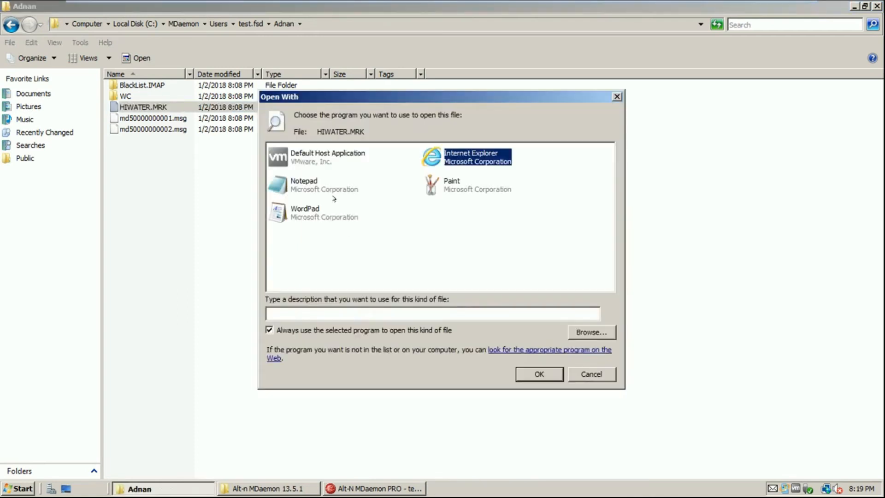
pyautogui.click(300, 183)
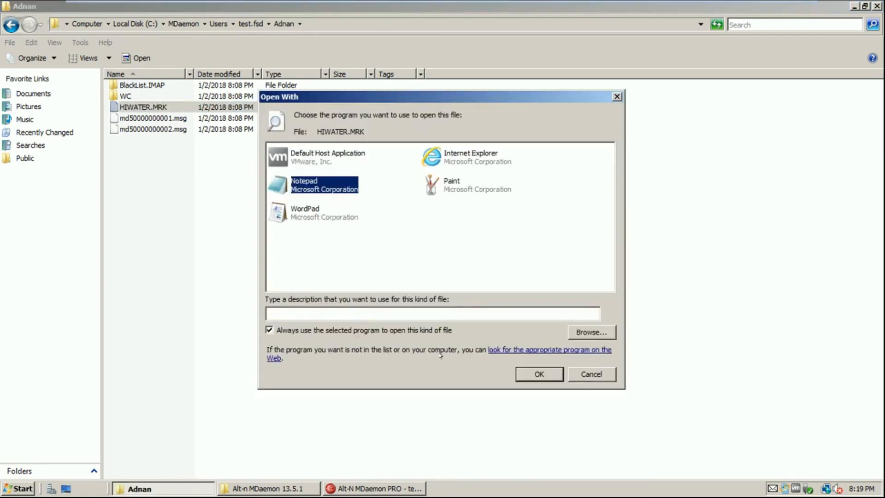
pyautogui.click(524, 372)
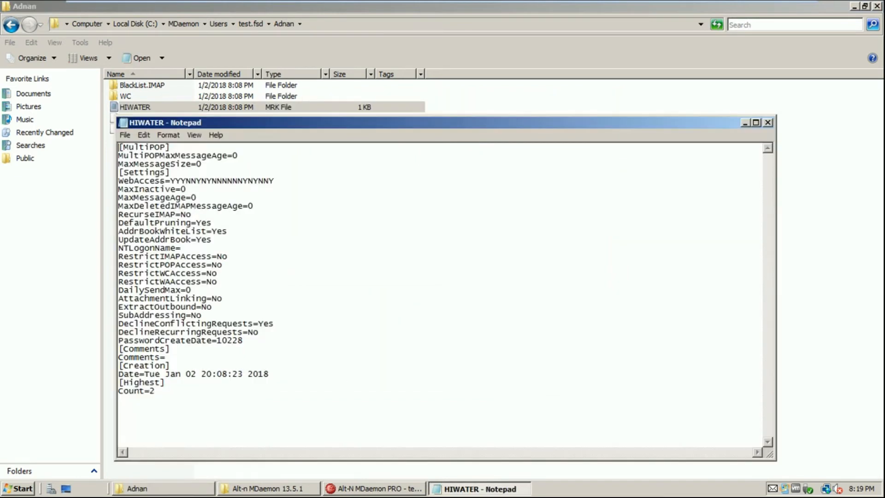
# Examine the MultiPOP, Settings, Comments, Creation and Highest sections of the HIWATER file, and close it.
pyautogui.moveTo(119, 148); pyautogui.dragTo(217, 206)
pyautogui.moveTo(160, 232); pyautogui.dragTo(201, 240)
pyautogui.moveTo(160, 264); pyautogui.dragTo(206, 273)
pyautogui.moveTo(149, 299); pyautogui.dragTo(202, 340)
pyautogui.moveTo(149, 357); pyautogui.dragTo(253, 363)
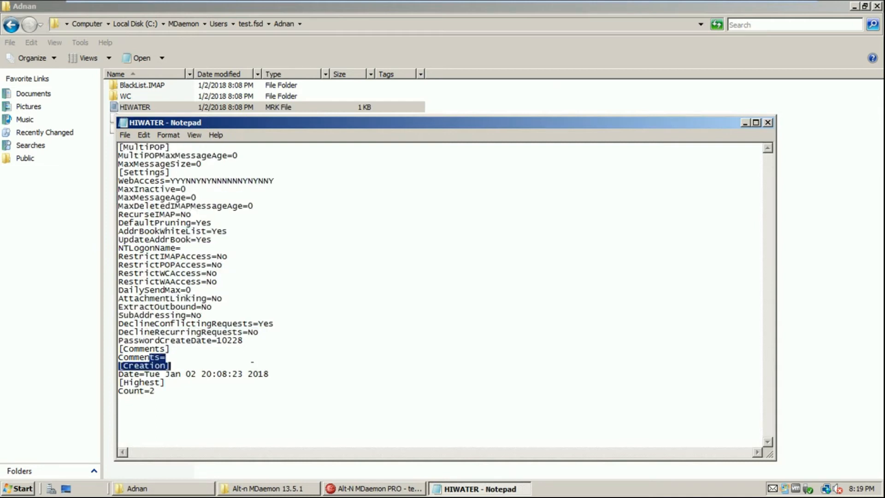
pyautogui.moveTo(118, 374); pyautogui.dragTo(289, 373)
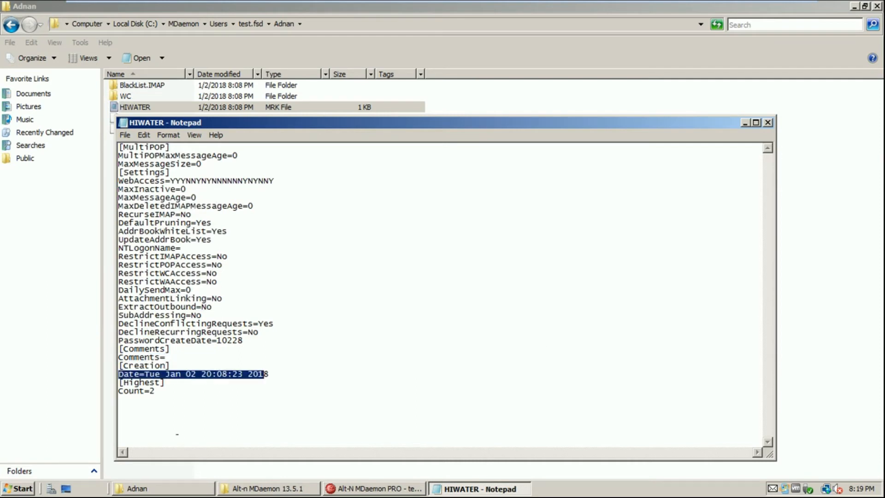
pyautogui.moveTo(134, 390); pyautogui.dragTo(155, 390)
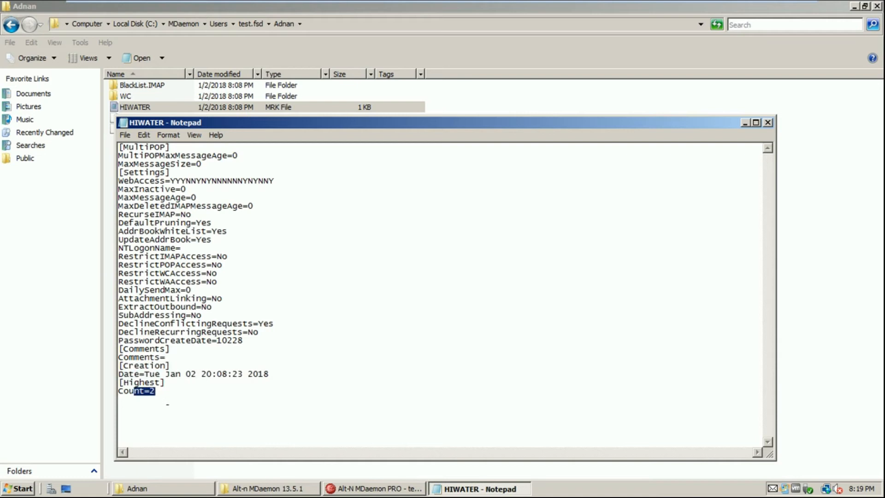
pyautogui.click(168, 404)
pyautogui.click(767, 122)
# Check the mailbox's two .msg files, and return to the MDaemon folder to look over its WorldClient, Docs and CFilter subfolders.
pyautogui.click(192, 118)
pyautogui.click(179, 126)
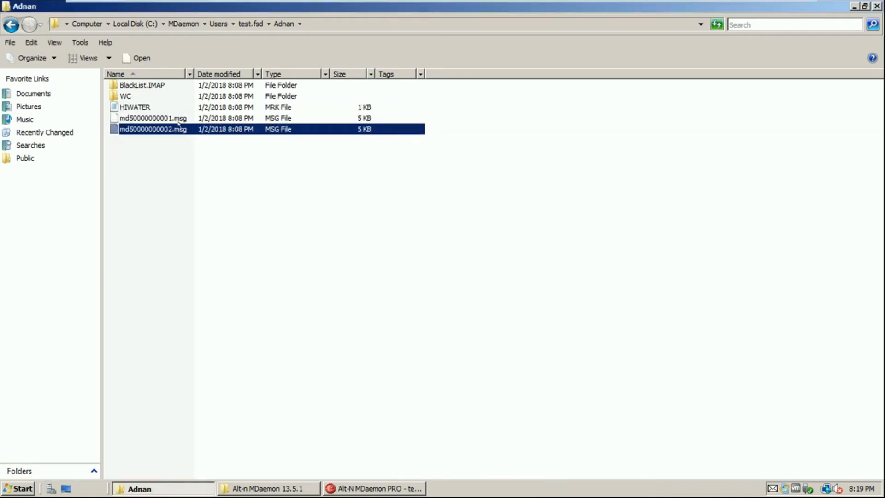
pyautogui.click(156, 489)
pyautogui.click(157, 488)
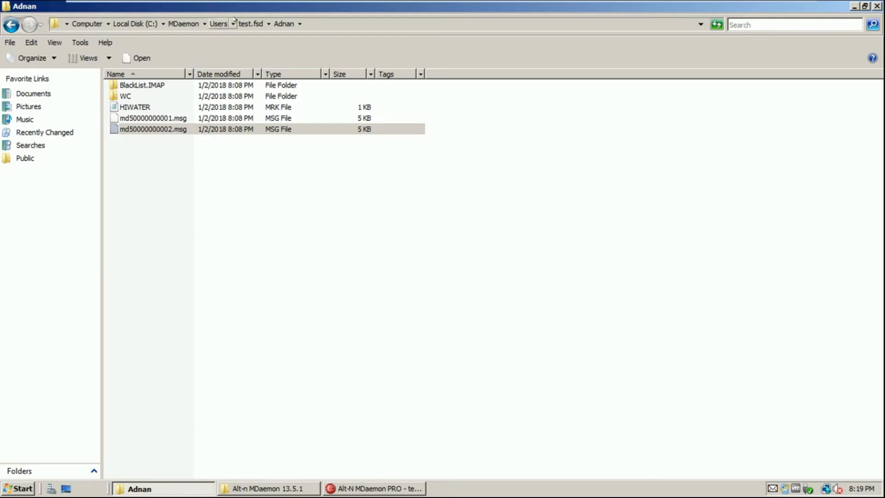
pyautogui.click(183, 23)
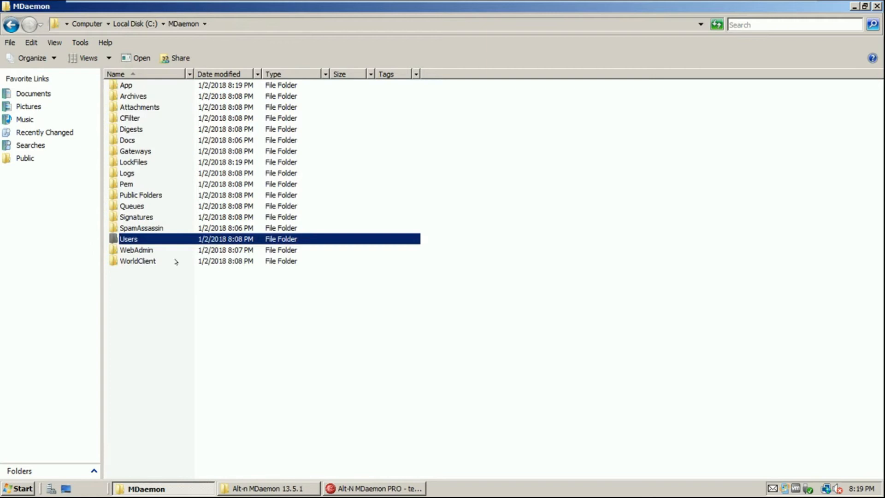
pyautogui.click(140, 261)
pyautogui.click(129, 140)
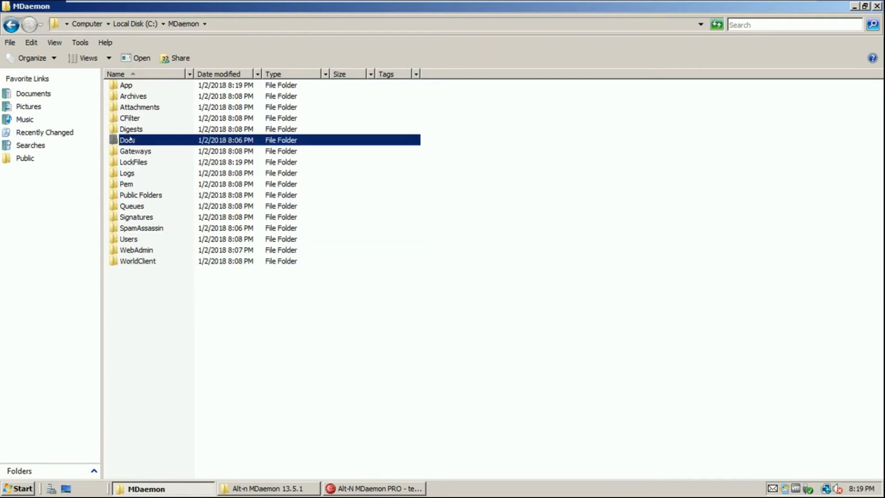
pyautogui.click(134, 118)
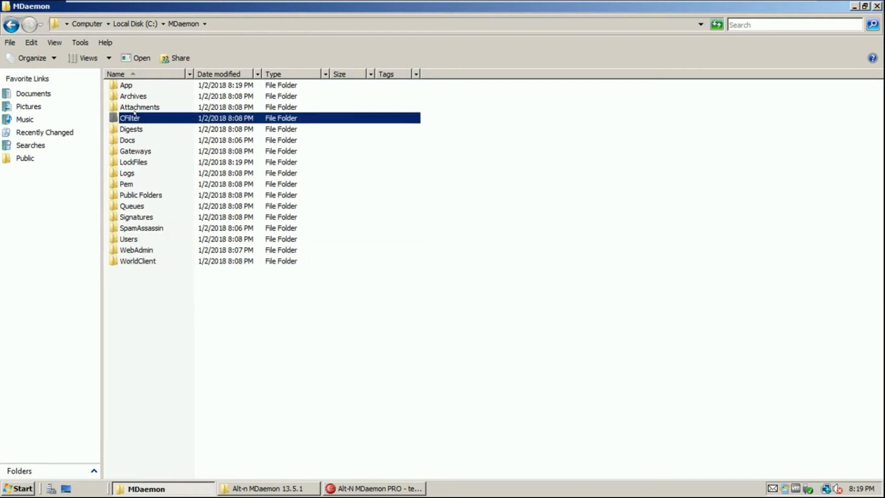
# Switch to MDaemon, enable its MultiPOP server, and check the list of enabled servers.
pyautogui.hotkey('alt', 'Tab')
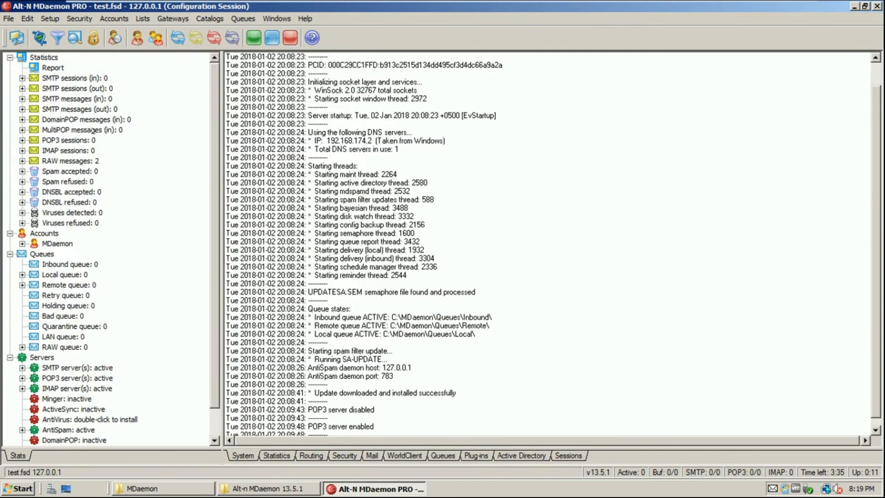
pyautogui.click(6, 17)
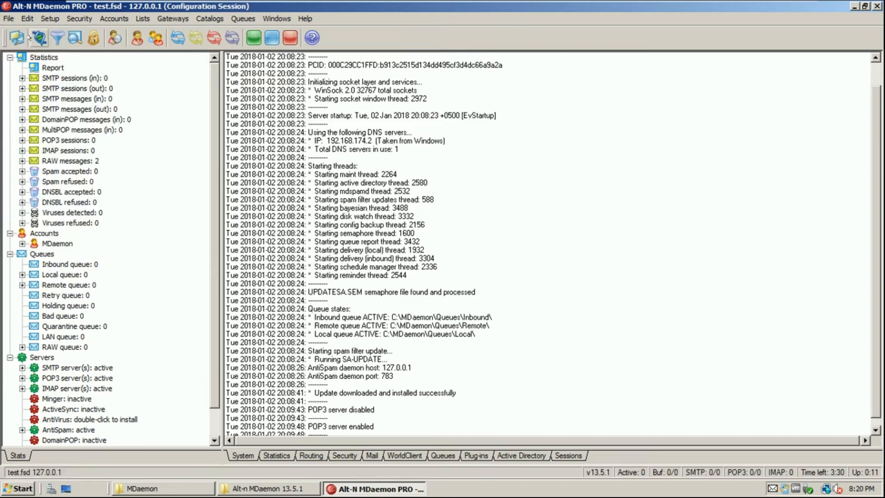
pyautogui.click(8, 19)
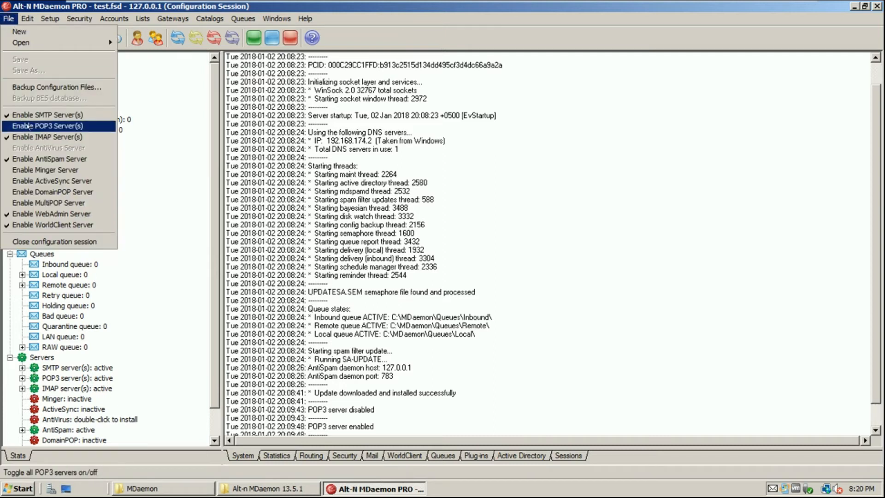
pyautogui.click(86, 206)
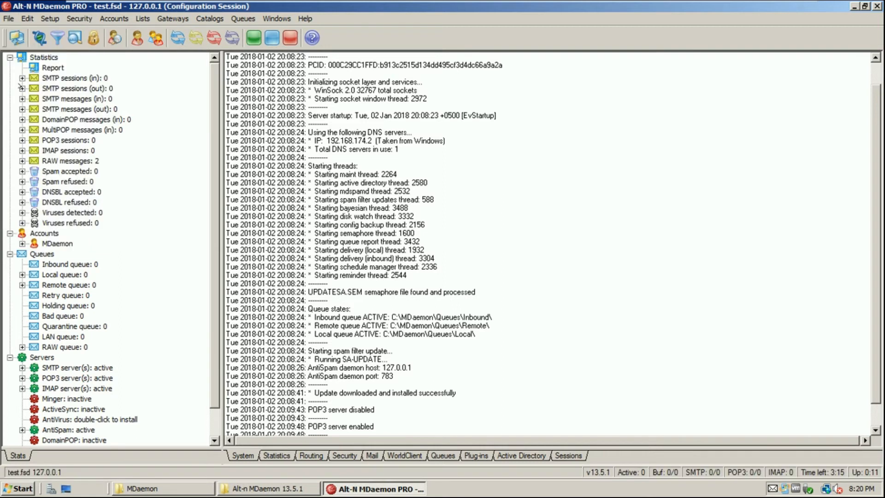
pyautogui.click(9, 18)
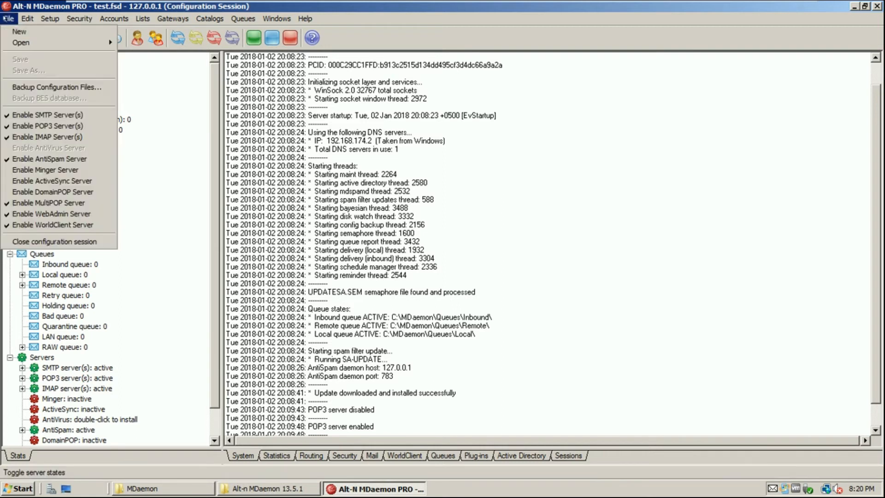
pyautogui.click(145, 179)
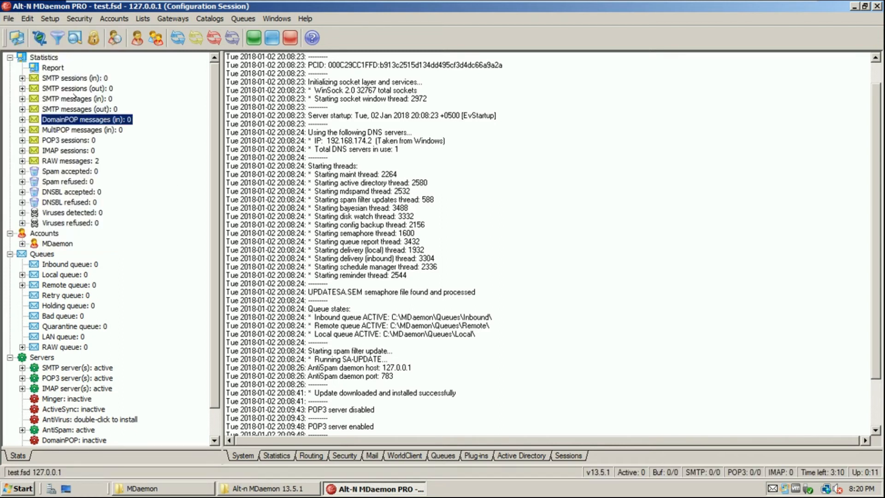
# Examine the SMTP session, SMTP message, DomainPOP and MultiPOP entries in MDaemon's Statistics tree.
pyautogui.click(74, 96)
pyautogui.press('Down')
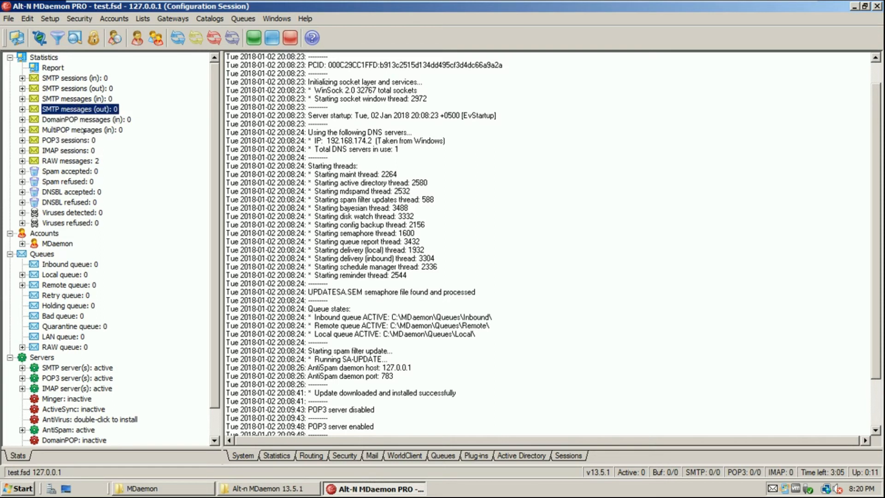
pyautogui.press('Down')
pyautogui.click(60, 98)
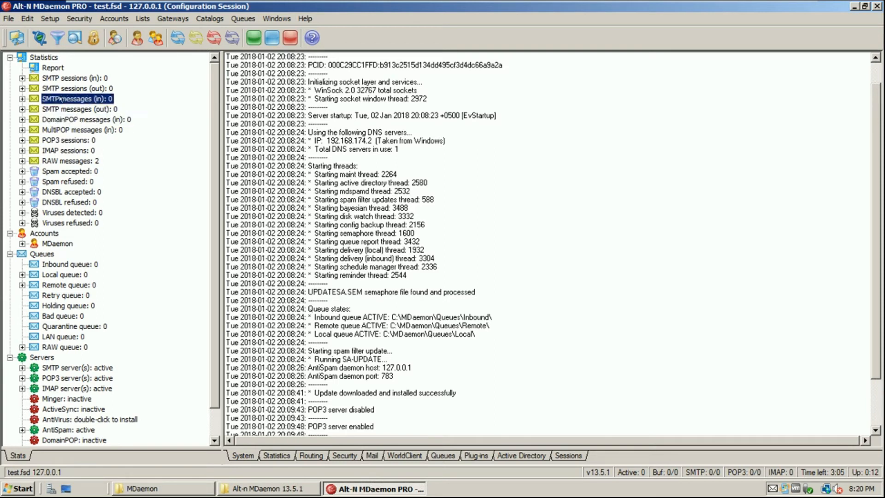
pyautogui.press('Up')
pyautogui.press('Up')
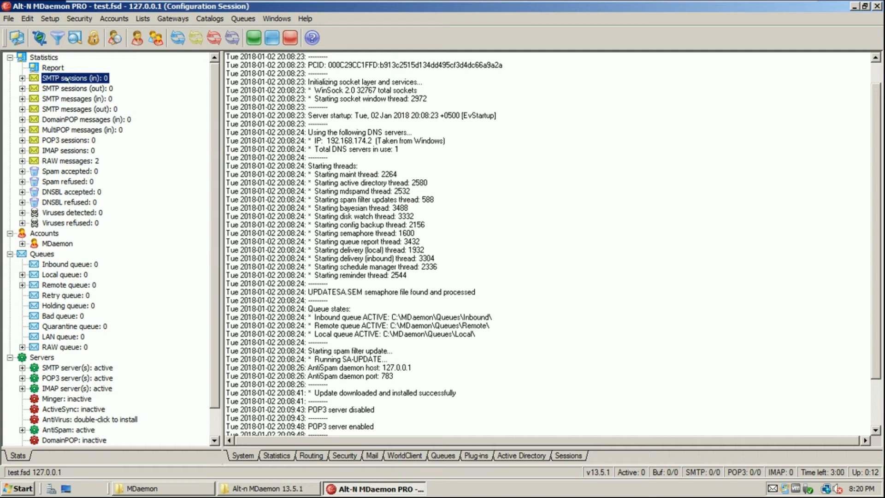
pyautogui.click(93, 88)
pyautogui.press('Up')
pyautogui.click(85, 89)
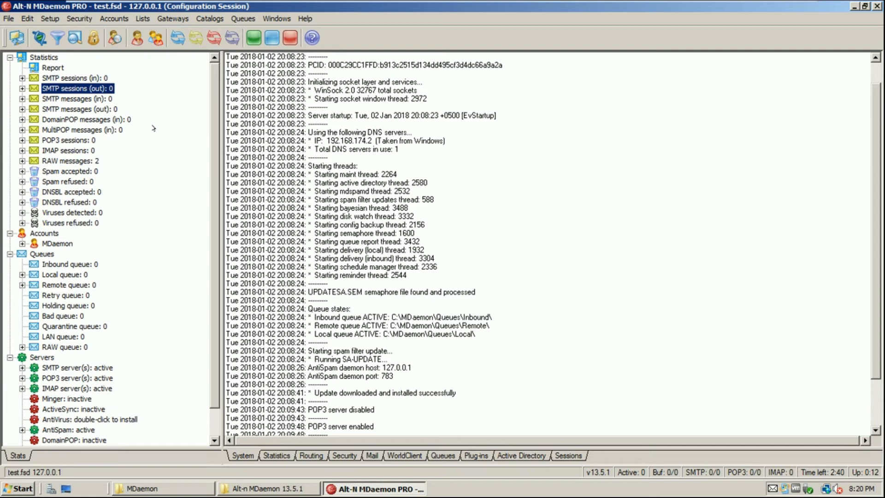
pyautogui.click(95, 99)
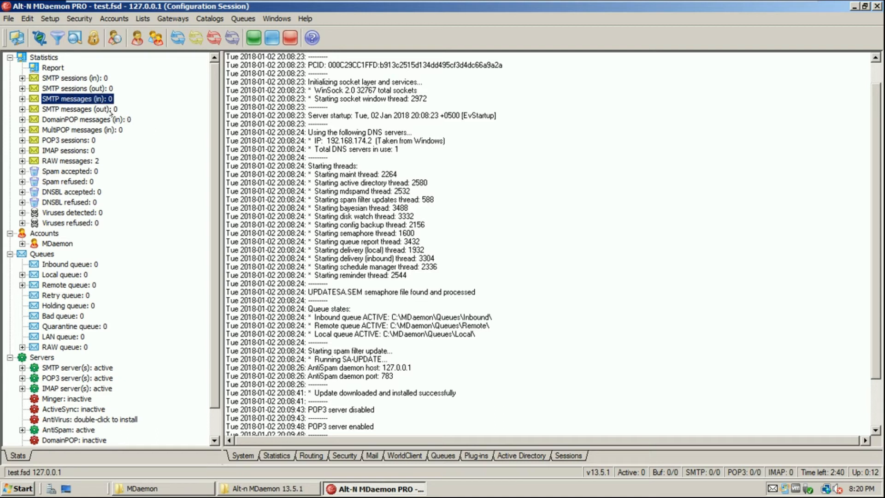
pyautogui.click(108, 119)
pyautogui.click(72, 128)
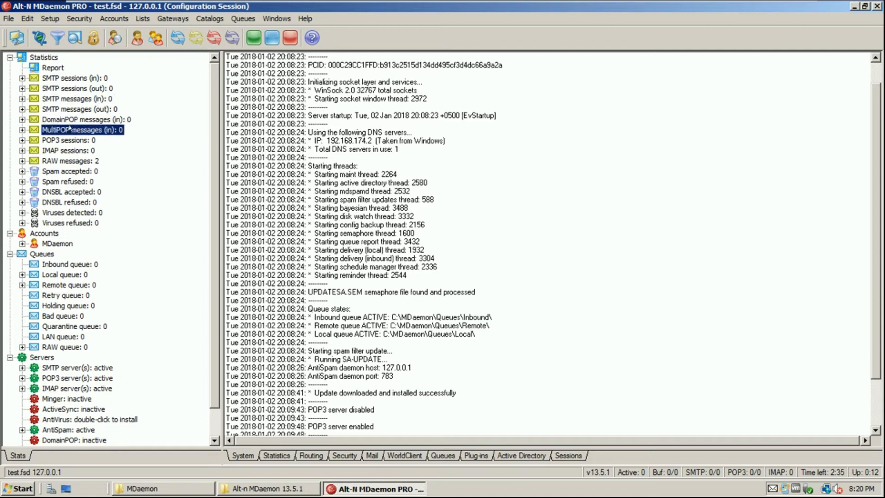
# Examine the POP3, IMAP, RAW message, spam, DNSBL and virus entries in the Statistics tree.
pyautogui.click(75, 139)
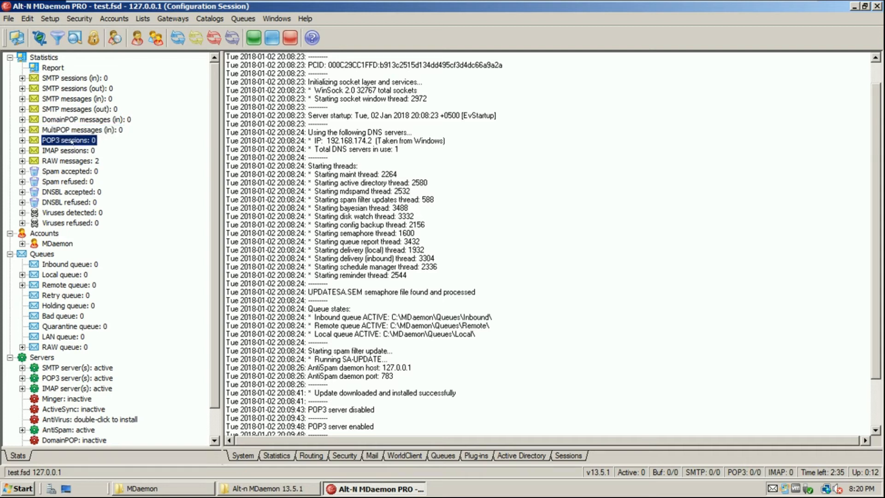
pyautogui.click(75, 151)
pyautogui.click(80, 161)
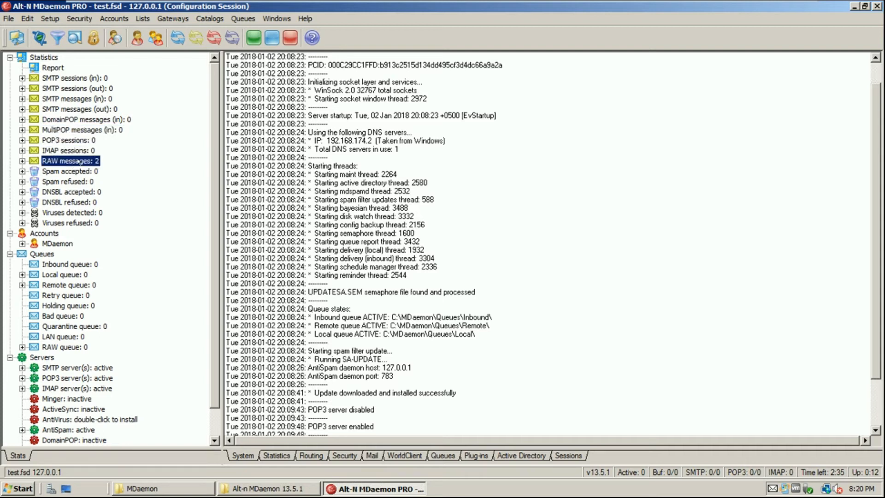
pyautogui.click(79, 171)
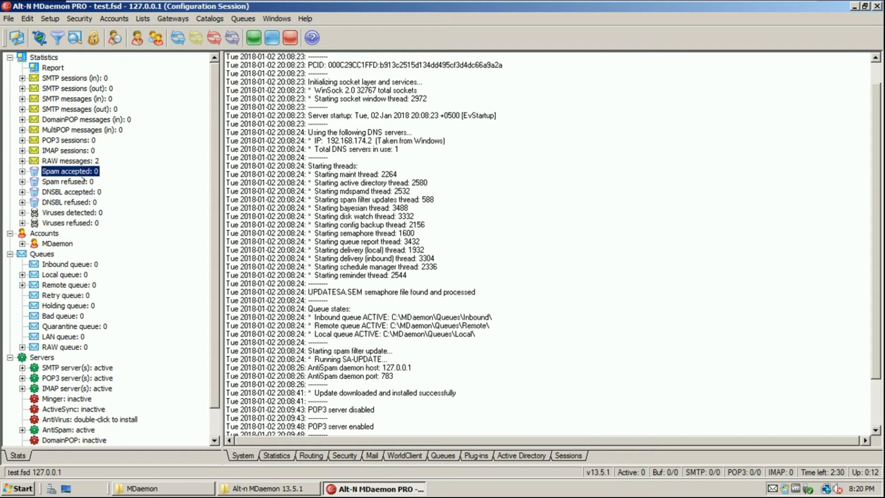
pyautogui.click(83, 182)
pyautogui.click(86, 192)
pyautogui.click(86, 202)
pyautogui.click(76, 212)
pyautogui.click(76, 223)
pyautogui.click(65, 120)
pyautogui.click(69, 181)
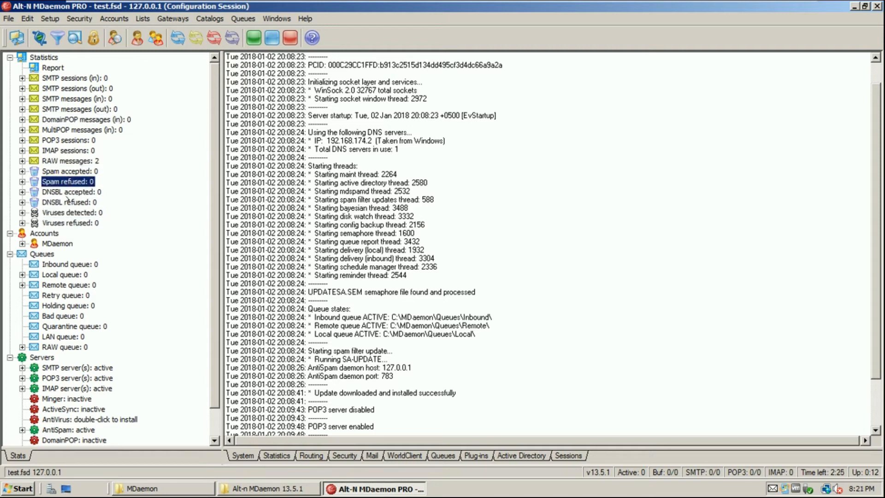
# Expand the MDaemon entry under Accounts and check its used and remaining account figures.
pyautogui.click(22, 243)
pyautogui.click(72, 254)
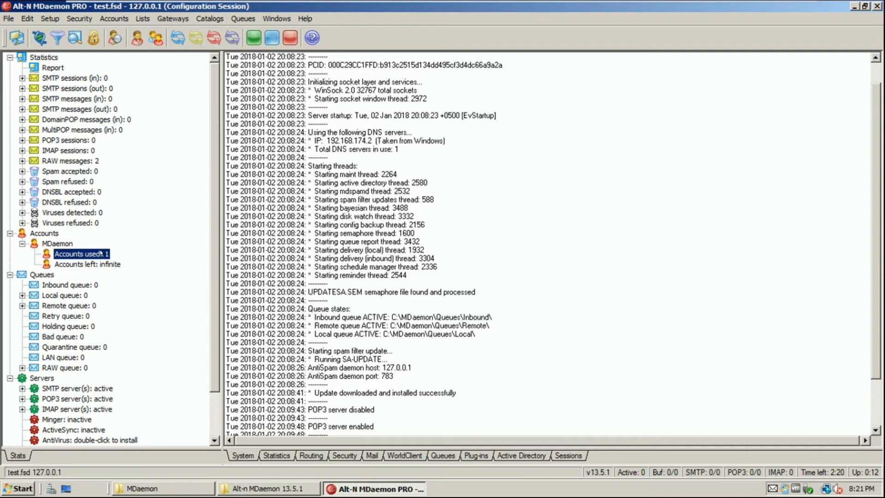
pyautogui.click(69, 244)
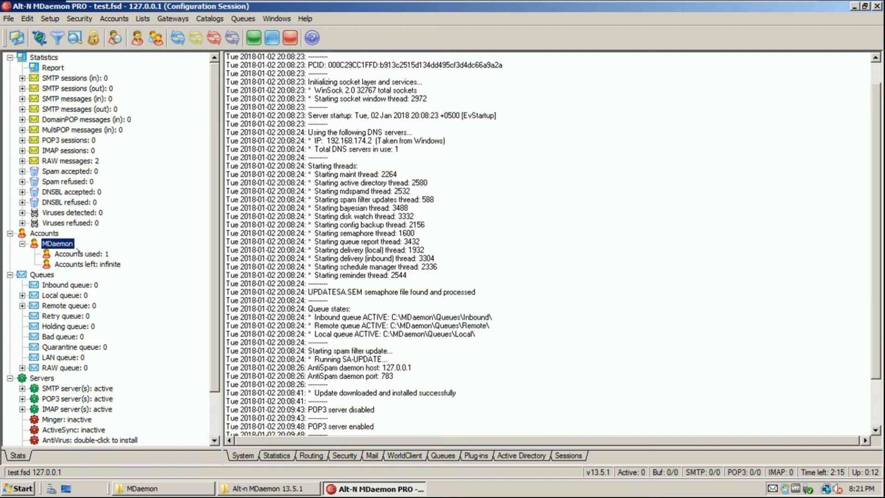
pyautogui.doubleClick(70, 245)
pyautogui.click(22, 243)
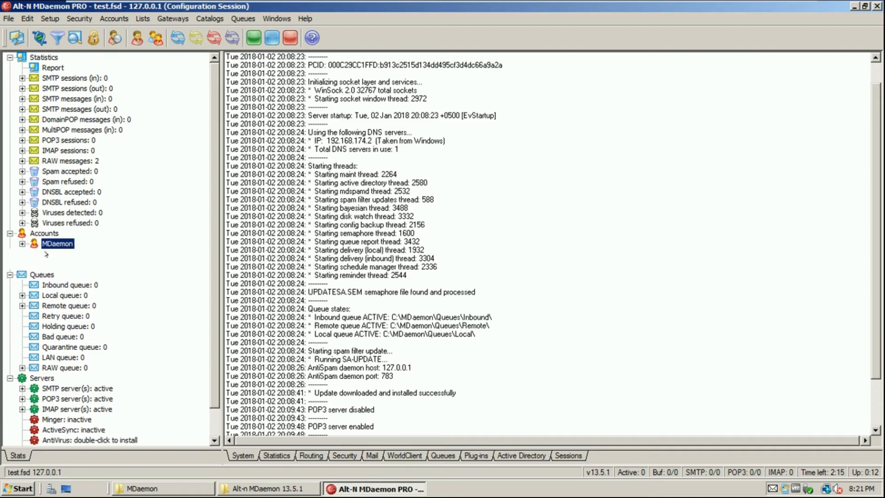
pyautogui.click(46, 254)
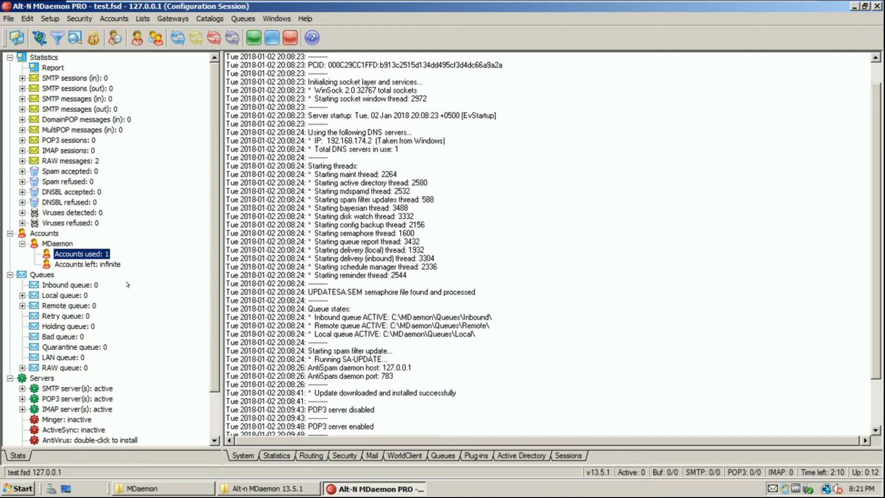
pyautogui.click(104, 265)
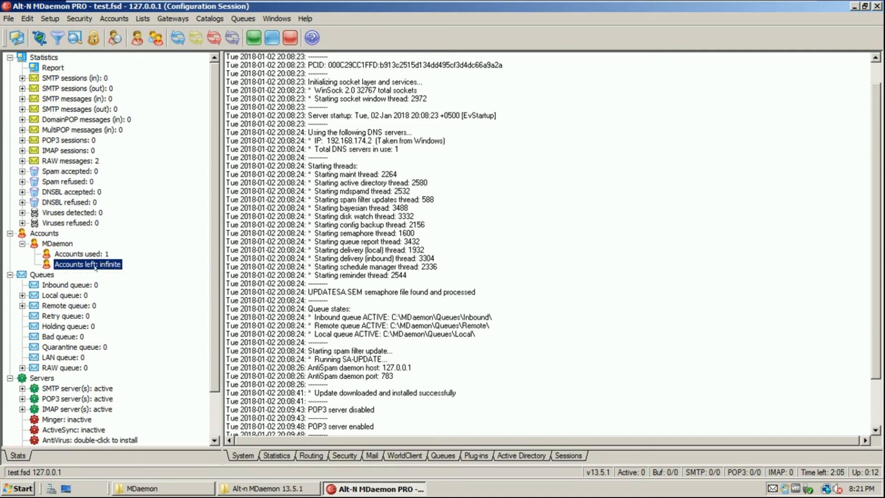
pyautogui.click(80, 254)
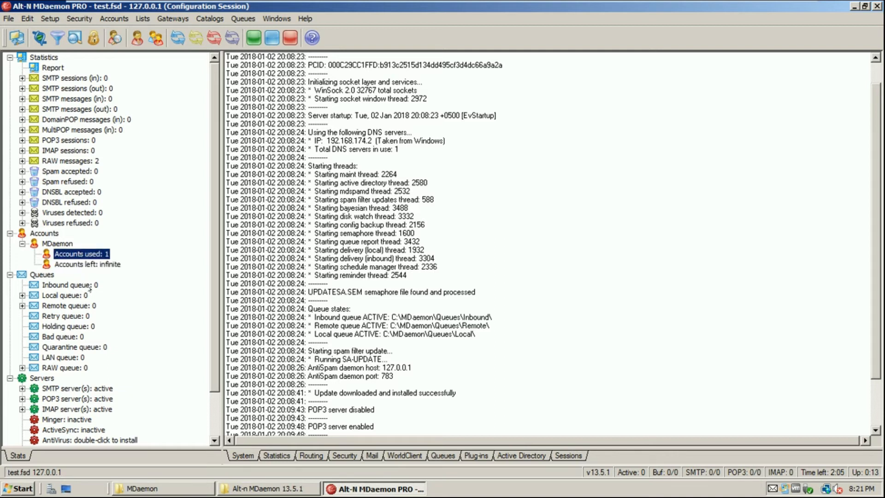
# Examine the inbound, local, retry, holding, quarantine and LAN queues, and look over the Servers list.
pyautogui.click(46, 276)
pyautogui.click(58, 296)
pyautogui.click(59, 287)
pyautogui.click(59, 315)
pyautogui.click(60, 286)
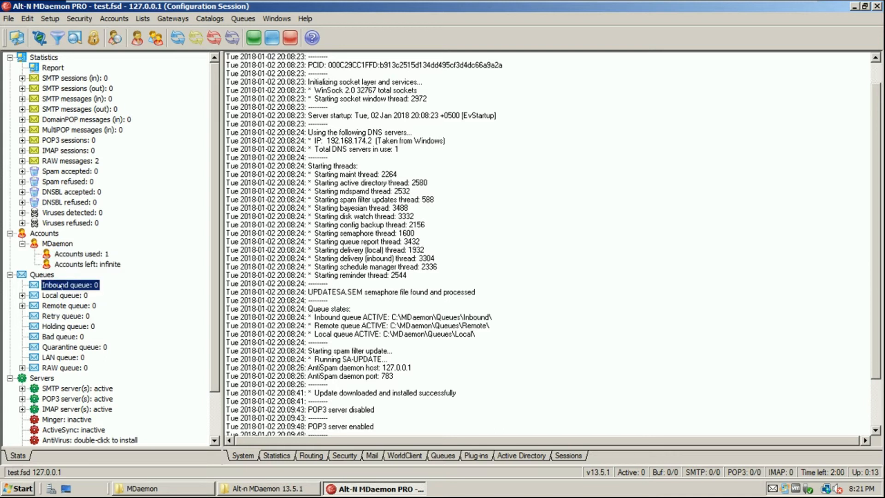
pyautogui.click(69, 296)
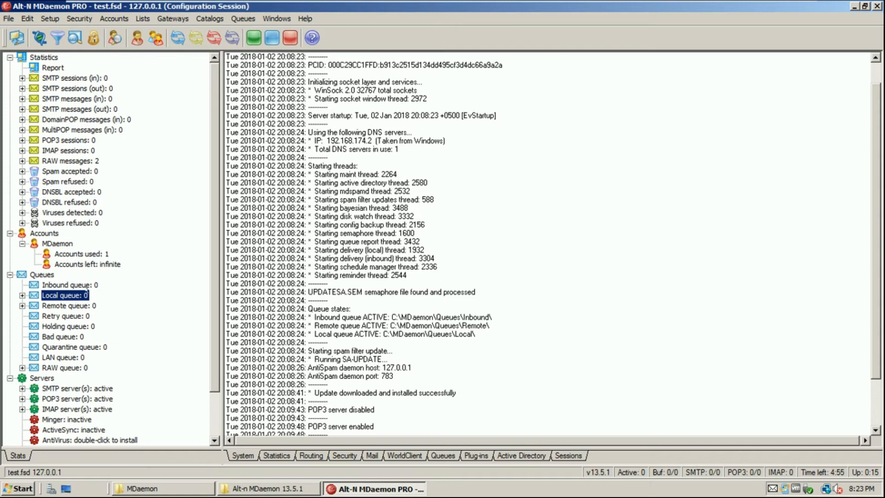
pyautogui.click(77, 326)
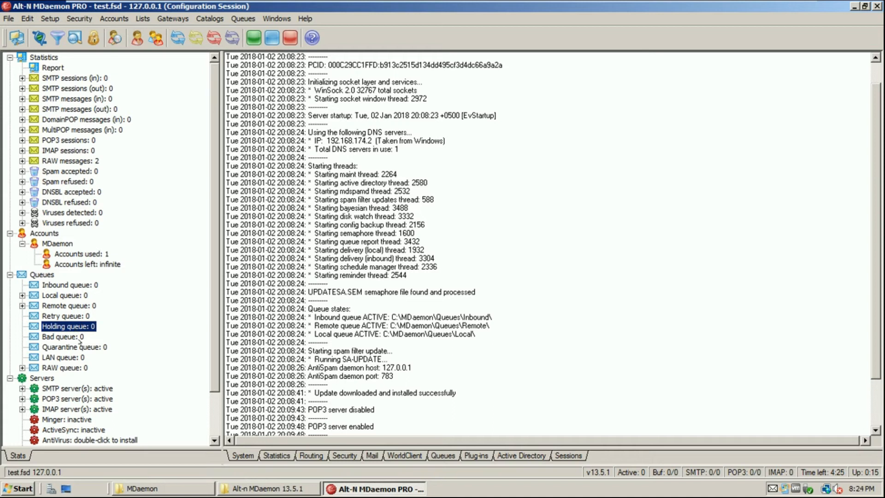
pyautogui.click(79, 346)
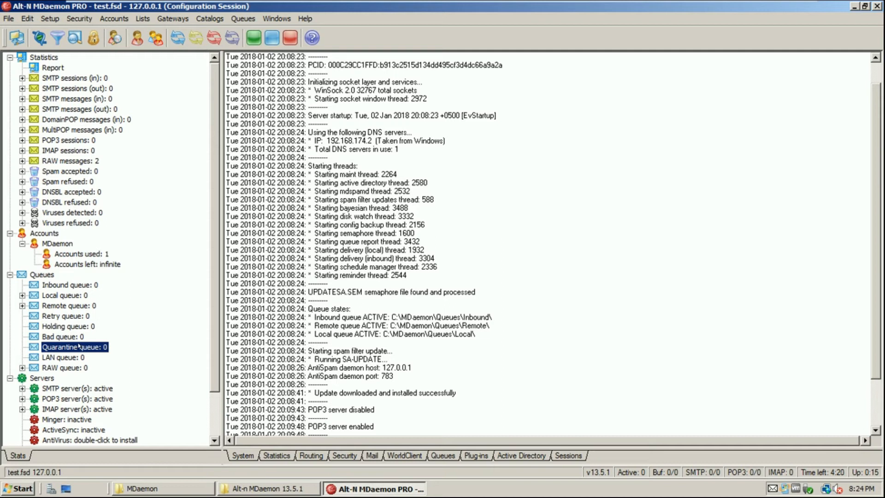
pyautogui.click(72, 358)
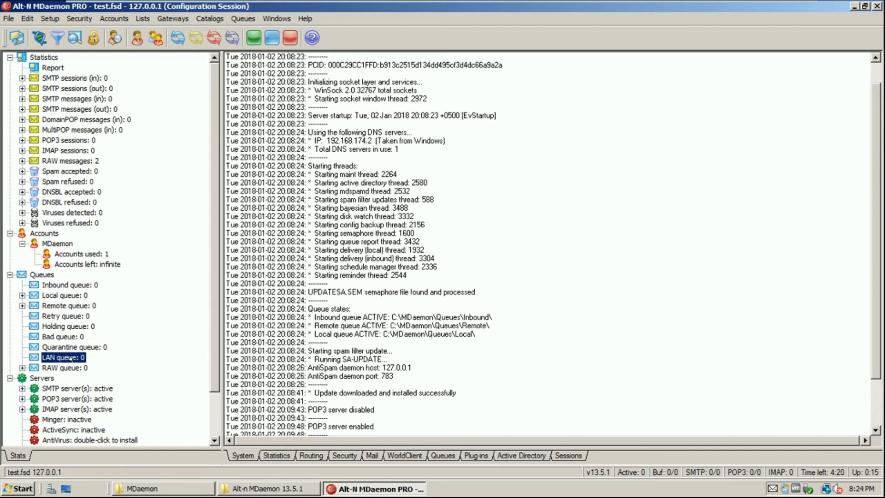
pyautogui.scroll(-2, 89, 390)
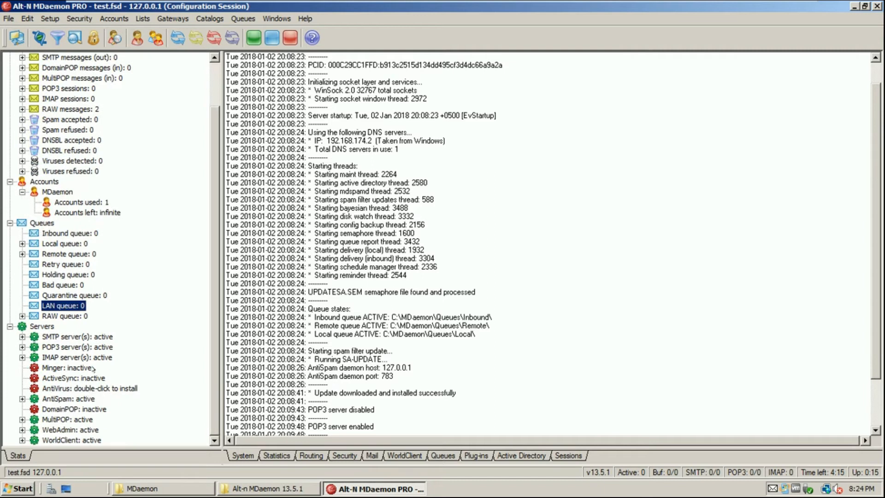
pyautogui.scroll(2, 56, 312)
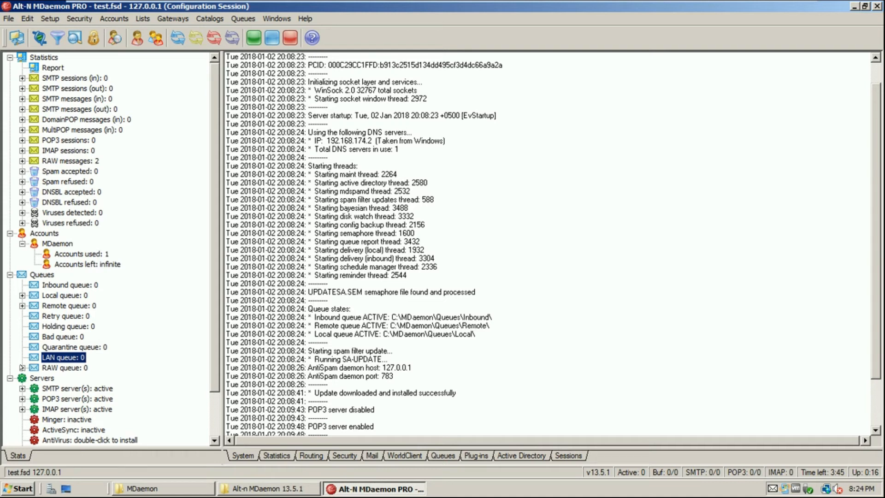
pyautogui.scroll(-2, 21, 368)
pyautogui.scroll(2, 22, 367)
# Open Server Settings on its Delivery page, with outbound email sent directly to the recipient's mail server.
pyautogui.click(101, 19)
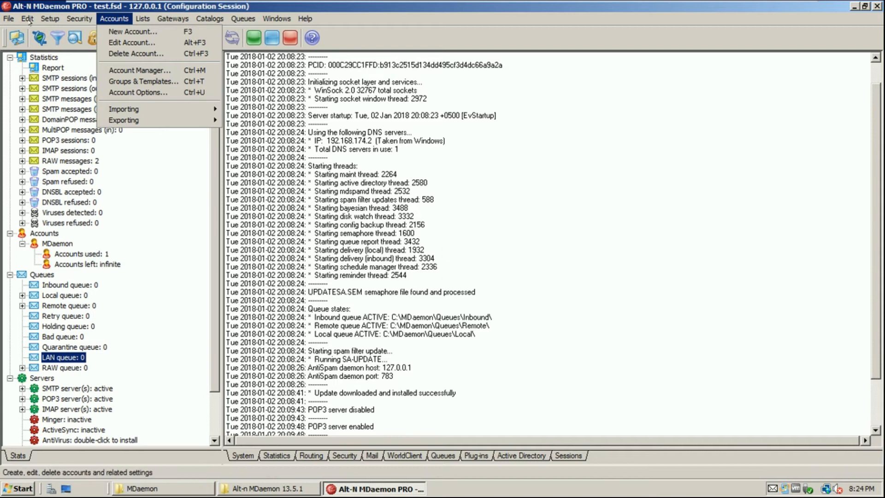
pyautogui.moveTo(3, 19)
pyautogui.moveTo(51, 20)
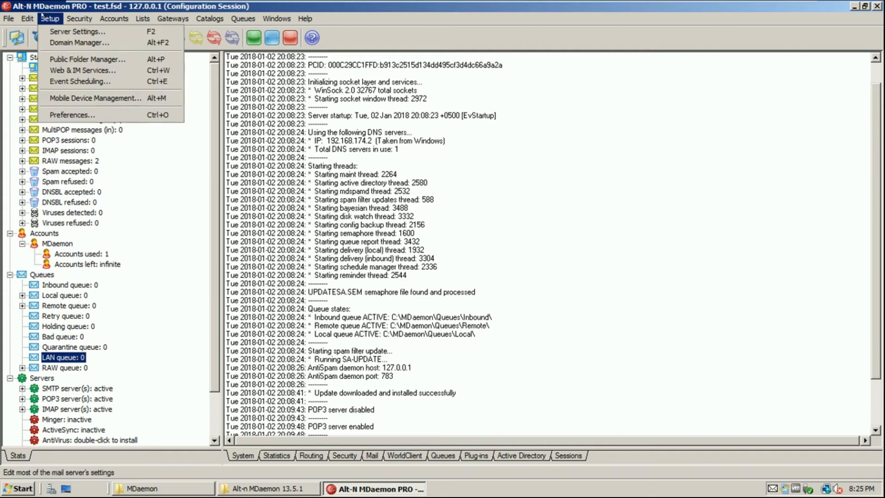
pyautogui.click(46, 31)
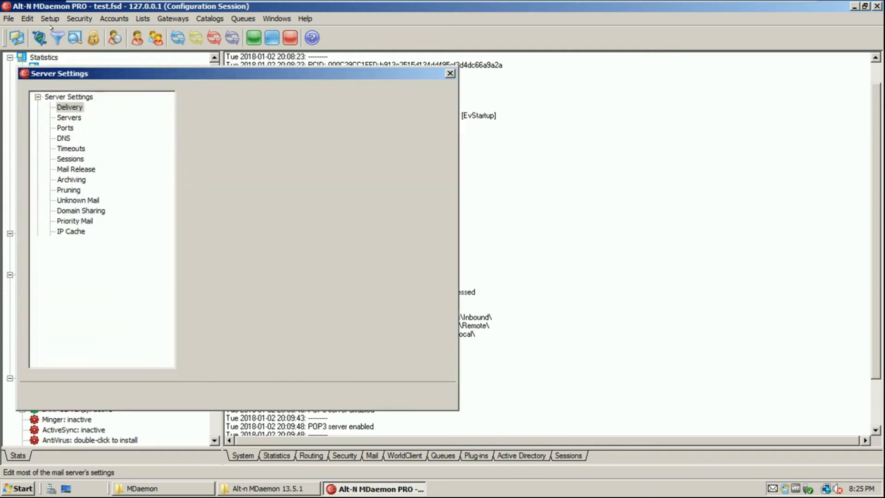
pyautogui.moveTo(179, 77); pyautogui.dragTo(361, 88)
pyautogui.click(254, 117)
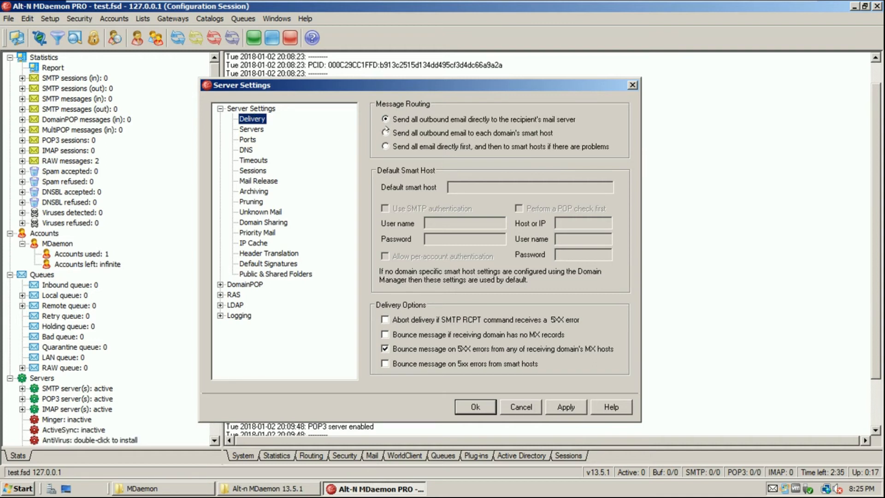
pyautogui.click(432, 120)
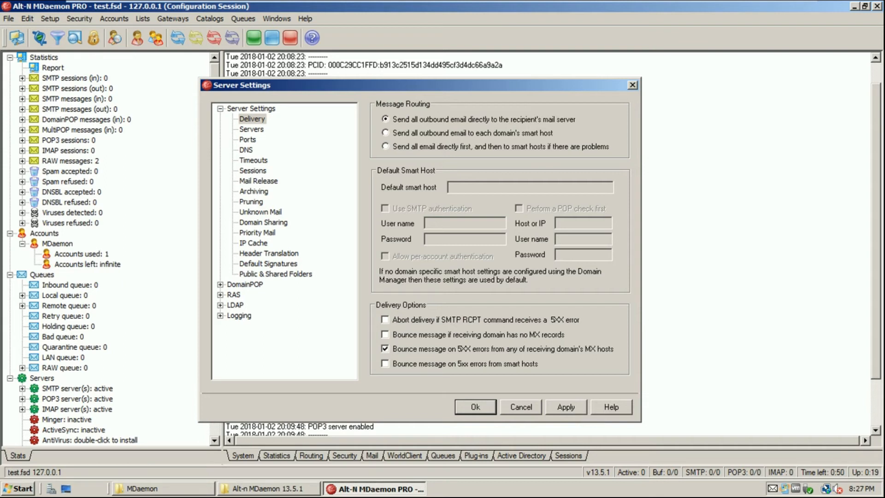
# Route outbound email to each domain's smart host, set the default smart host to smtp.test.fsd, and enable SMTP authentication.
pyautogui.click(476, 133)
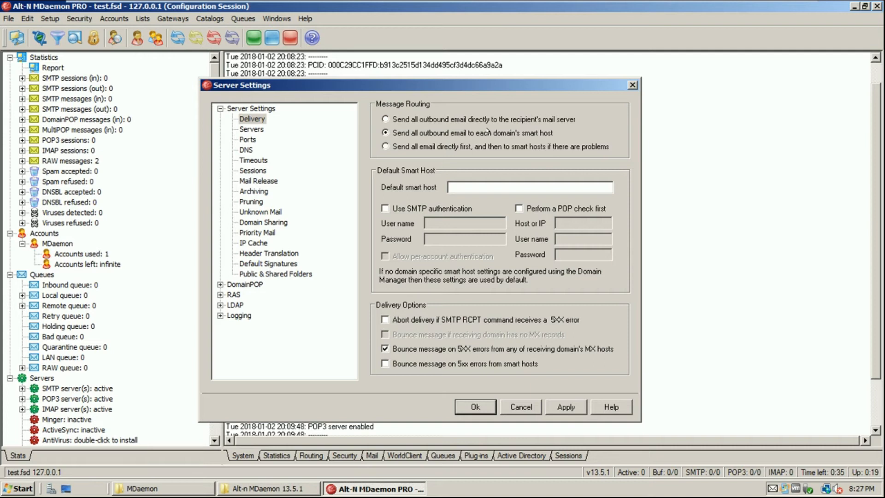
pyautogui.click(478, 187)
pyautogui.write('smtp.test.fsd')
pyautogui.click(427, 208)
pyautogui.click(448, 223)
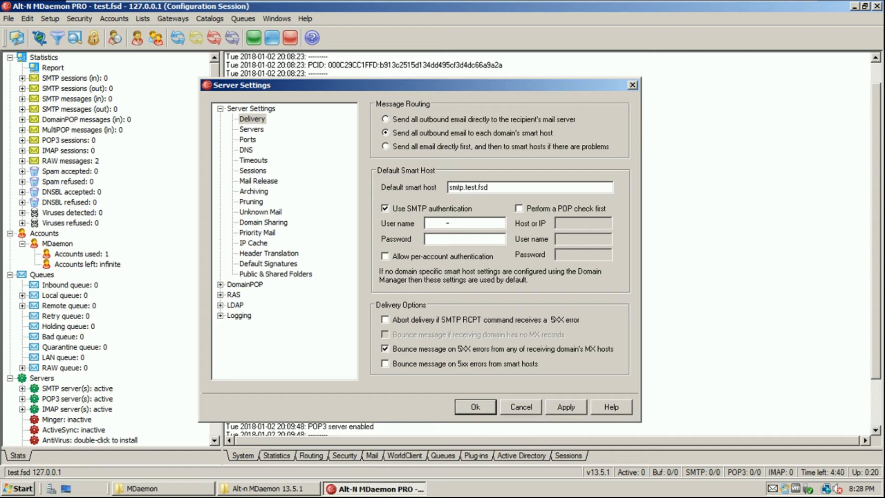
# Compare the three message routing options by selecting each in turn, ending on direct delivery to the recipient's mail server.
pyautogui.click(385, 146)
pyautogui.click(465, 119)
pyautogui.click(443, 133)
pyautogui.click(440, 146)
pyautogui.click(441, 119)
pyautogui.click(441, 132)
pyautogui.click(441, 146)
pyautogui.click(443, 120)
pyautogui.click(442, 133)
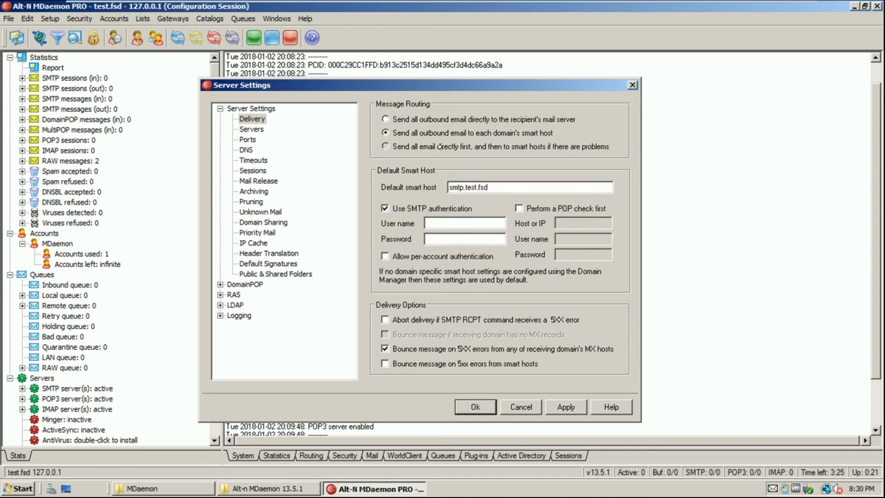
pyautogui.click(441, 119)
pyautogui.click(443, 133)
pyautogui.click(444, 119)
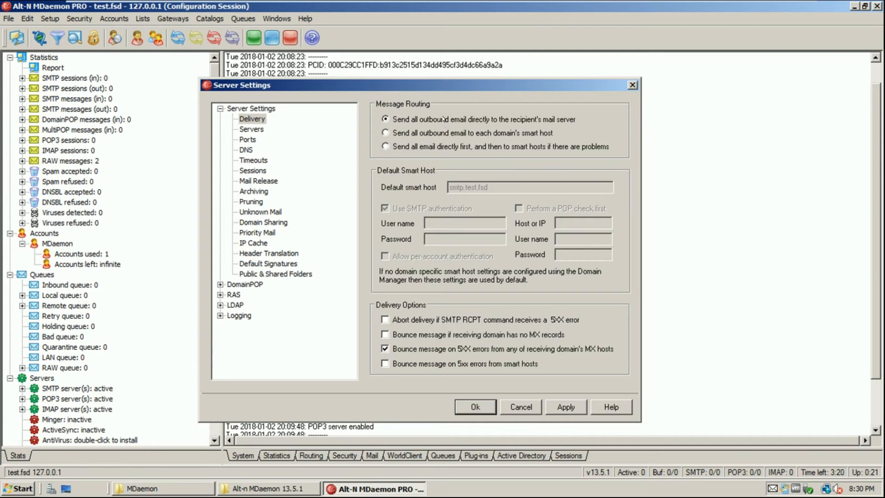
# Route outbound email to each domain's smart host again, and try the per-account authentication option.
pyautogui.click(418, 130)
pyautogui.press('Tab')
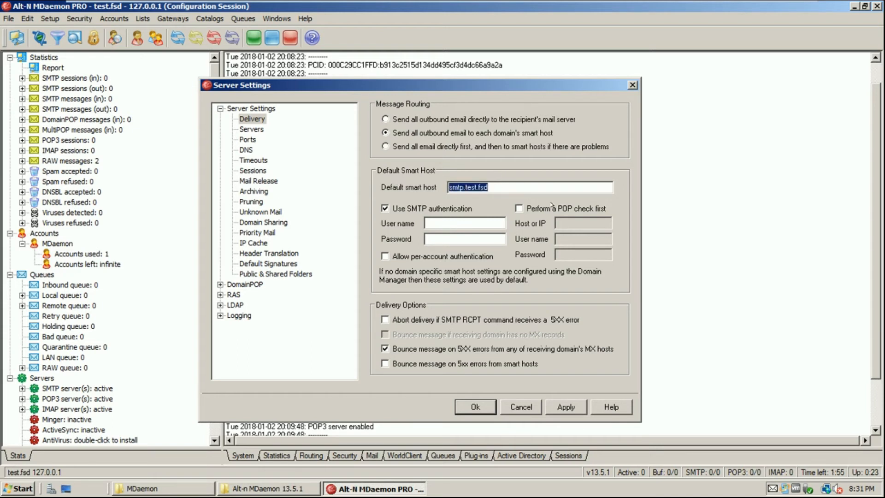
pyautogui.click(470, 237)
pyautogui.click(433, 257)
pyautogui.click(433, 258)
# Try the option to perform a POP check first, visit its host and credential fields, and turn it off again.
pyautogui.click(553, 206)
pyautogui.click(553, 205)
pyautogui.click(553, 205)
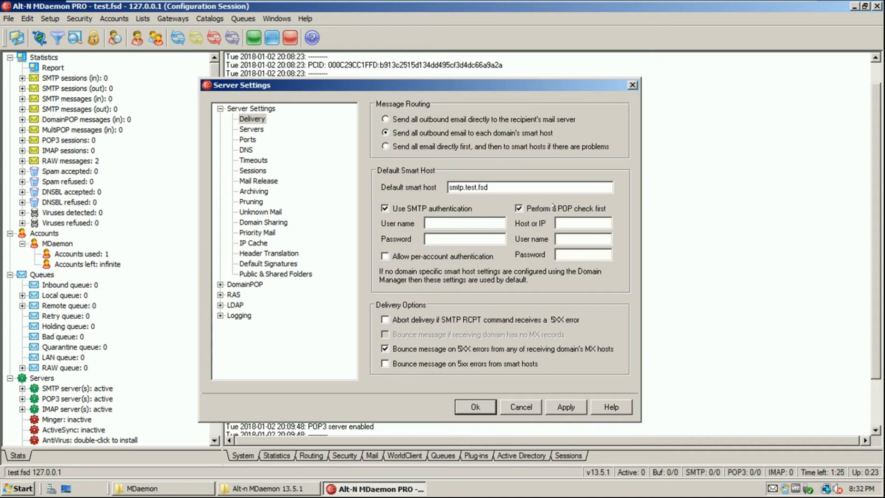
pyautogui.click(593, 222)
pyautogui.click(553, 210)
pyautogui.click(519, 209)
pyautogui.click(570, 223)
pyautogui.click(565, 253)
pyautogui.click(484, 223)
pyautogui.click(477, 238)
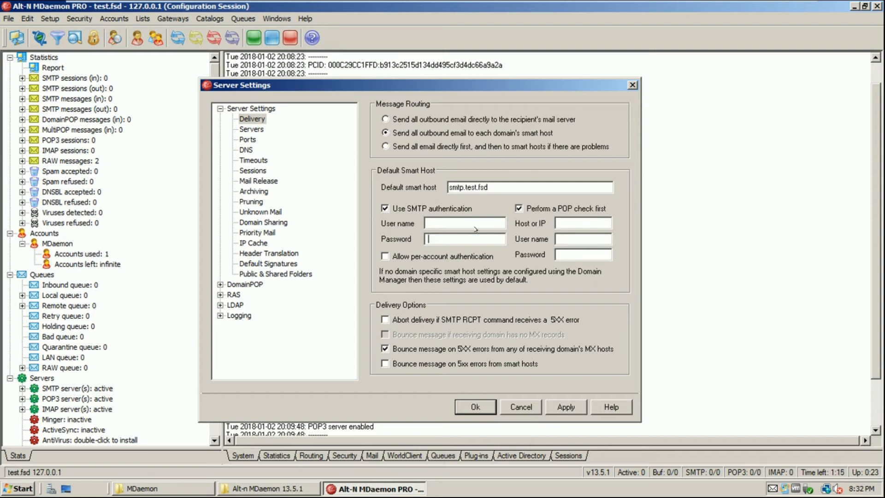
pyautogui.click(544, 208)
pyautogui.click(415, 204)
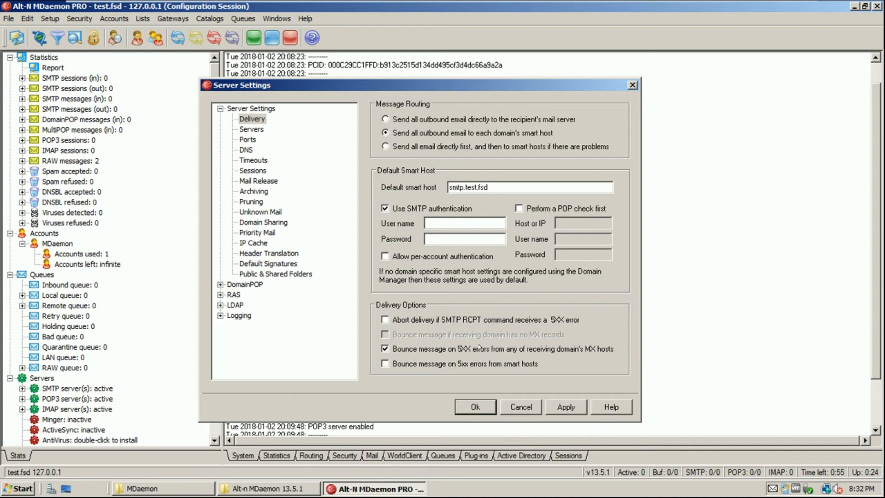
# Enable bouncing messages on 5xx errors from smart hosts, and set routing to send directly to the recipient's mail server.
pyautogui.click(460, 364)
pyautogui.click(417, 119)
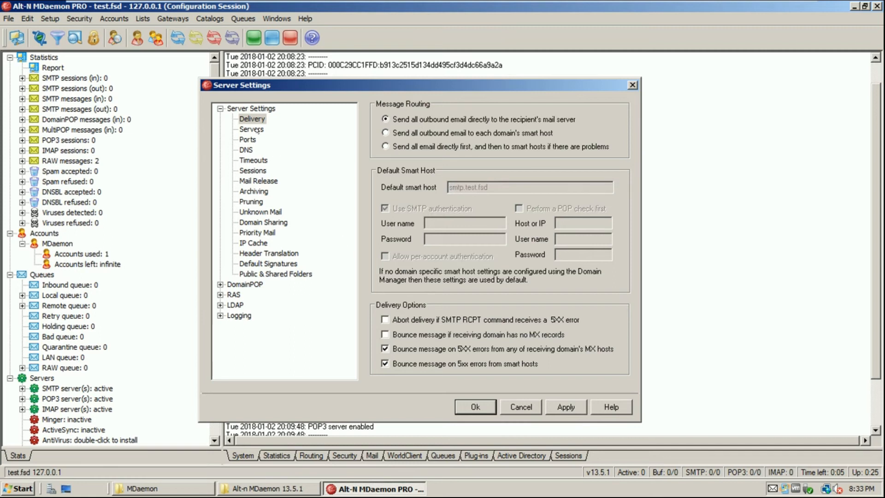
# On the Servers settings page, make the SMTP server refuse messages larger than 2048 KB.
pyautogui.click(251, 129)
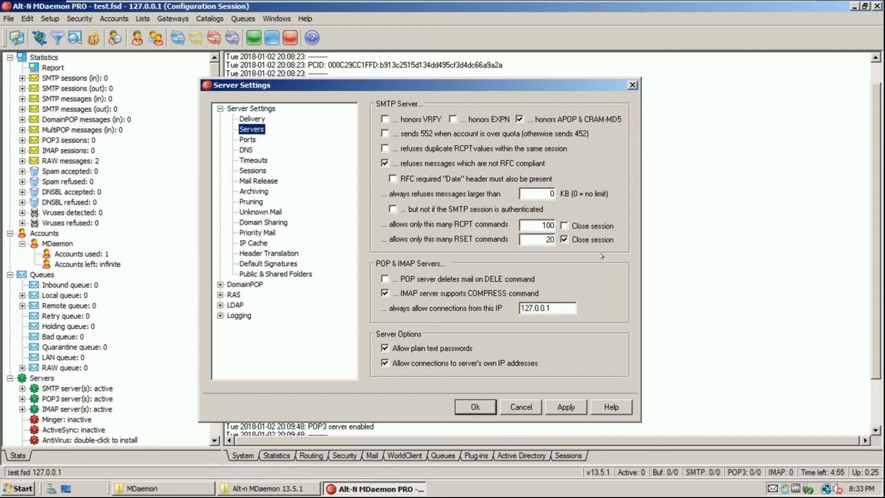
pyautogui.doubleClick(536, 194)
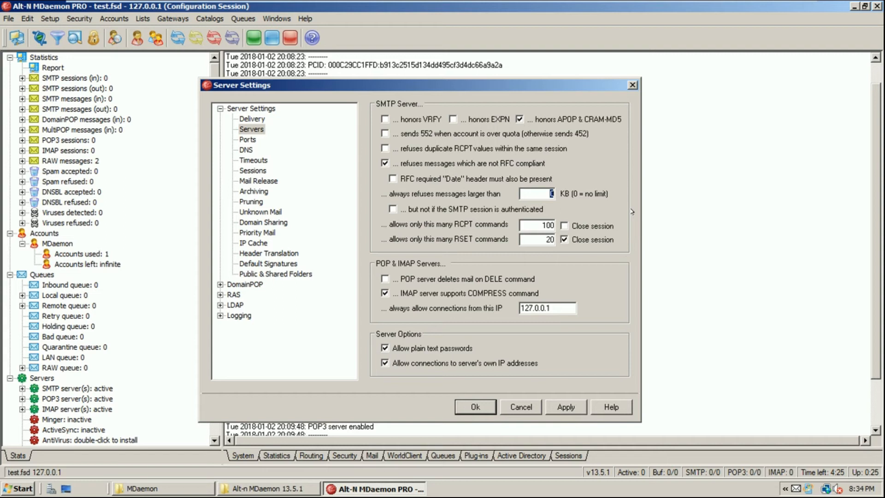
pyautogui.write('2024')
pyautogui.press('BackSpace')
pyautogui.press('BackSpace')
pyautogui.write('48')
pyautogui.doubleClick(533, 194)
pyautogui.click(531, 194)
pyautogui.doubleClick(535, 194)
# Make the SMTP server honor VRFY, send 552 when an account is over quota, and refuse duplicate RCPT values within the same session.
pyautogui.click(419, 120)
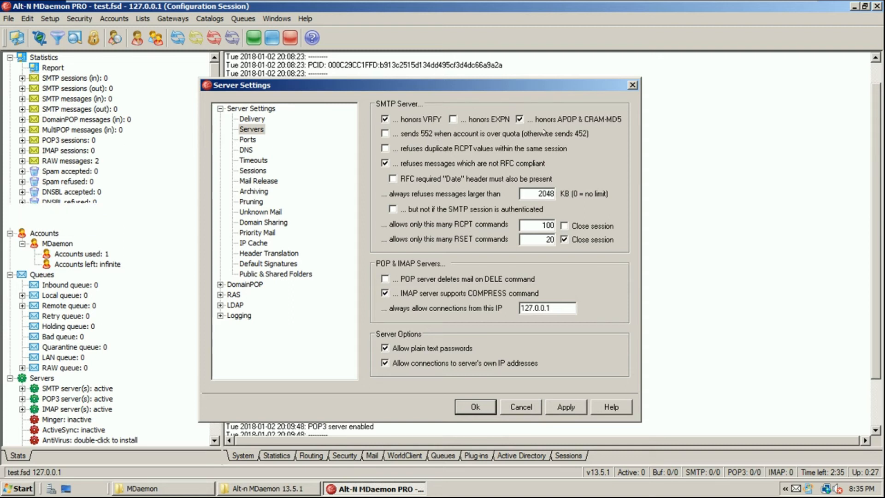
pyautogui.click(545, 133)
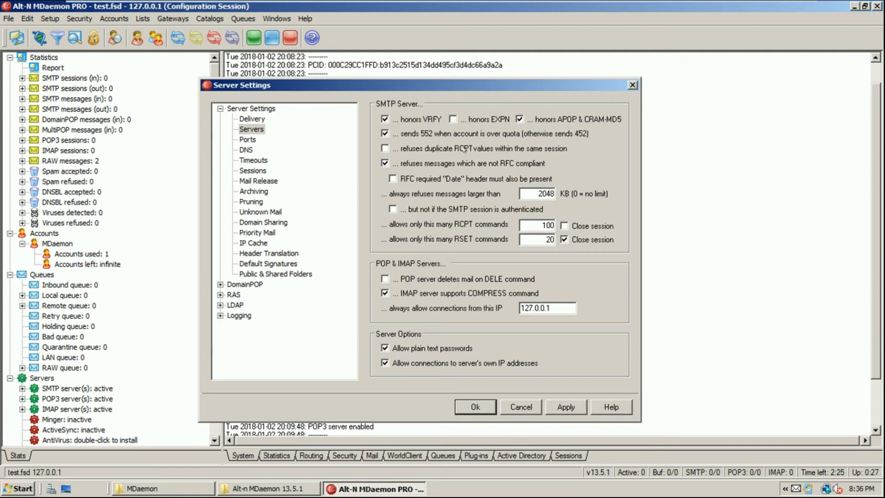
pyautogui.click(470, 148)
# On the Ports settings page, try editing the SMTP outbound port and leave it at 25.
pyautogui.click(247, 139)
pyautogui.moveTo(468, 120); pyautogui.dragTo(503, 134)
pyautogui.doubleClick(582, 119)
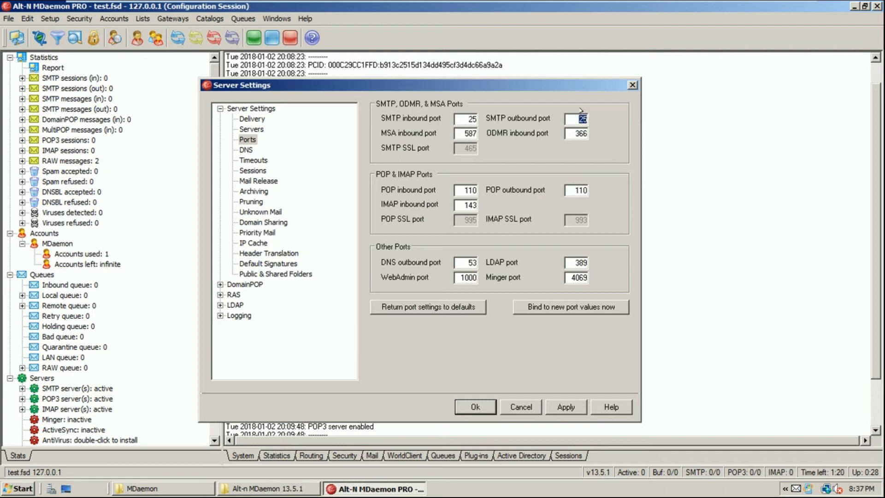
pyautogui.click(583, 119)
pyautogui.write('6')
pyautogui.press('BackSpace')
pyautogui.write('5')
# Go through the remaining port fields on the Ports page, including the DNS outbound and LDAP ports.
pyautogui.press('Tab')
pyautogui.press('Tab')
pyautogui.press('Tab')
pyautogui.press('Tab')
pyautogui.press('Tab')
pyautogui.click(468, 262)
pyautogui.press('Tab')
pyautogui.press('Tab')
pyautogui.doubleClick(471, 262)
pyautogui.doubleClick(583, 263)
pyautogui.click(465, 262)
pyautogui.doubleClick(469, 262)
pyautogui.click(245, 140)
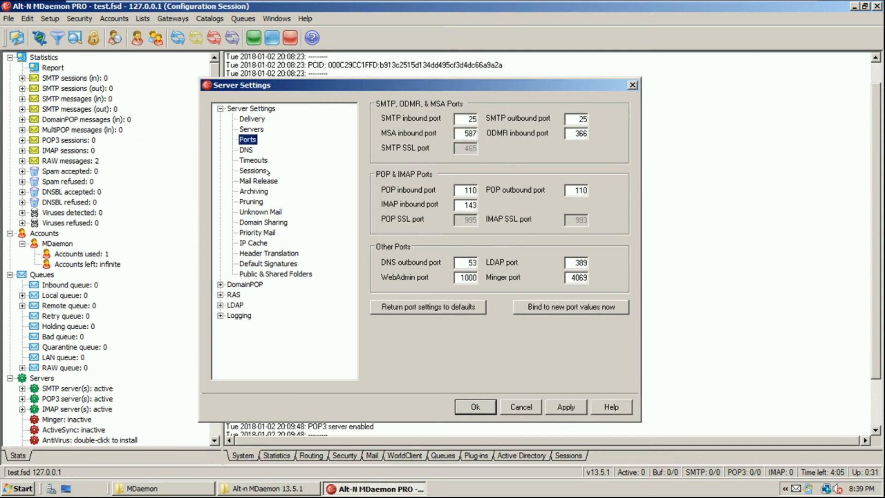
# On the DNS settings page, turn off the use of Windows DNS servers and visit the empty DNS servers field.
pyautogui.click(247, 150)
pyautogui.click(441, 118)
pyautogui.click(435, 145)
pyautogui.click(427, 121)
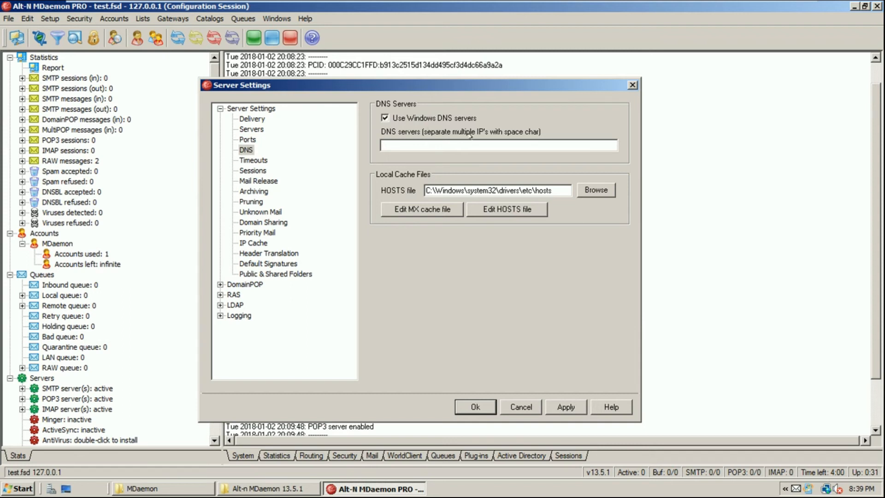
pyautogui.click(430, 117)
pyautogui.moveTo(825, 487)
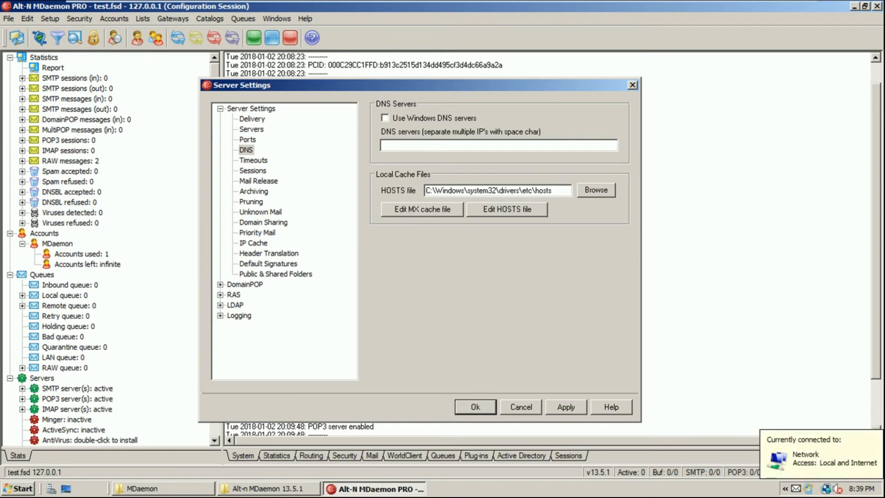
pyautogui.click(489, 144)
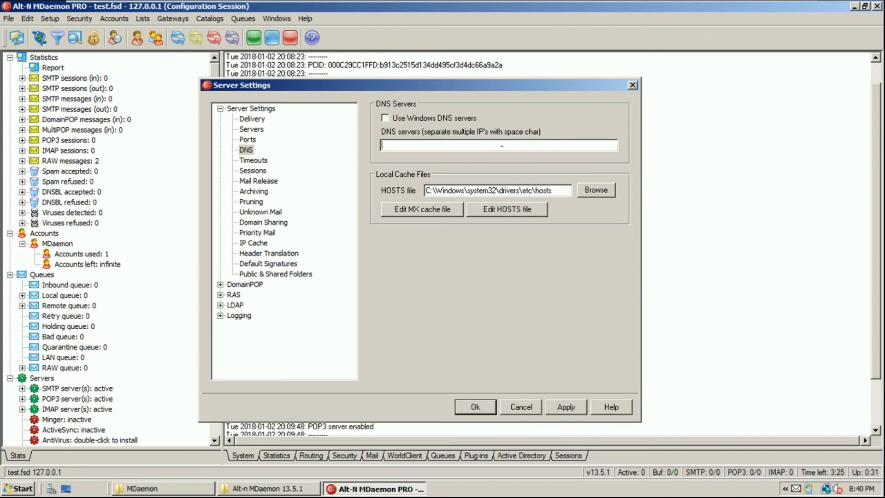
# Examine the wait times for socket connections, protocol dialogs, and DNS and Minger responses on the Timeouts page.
pyautogui.click(253, 160)
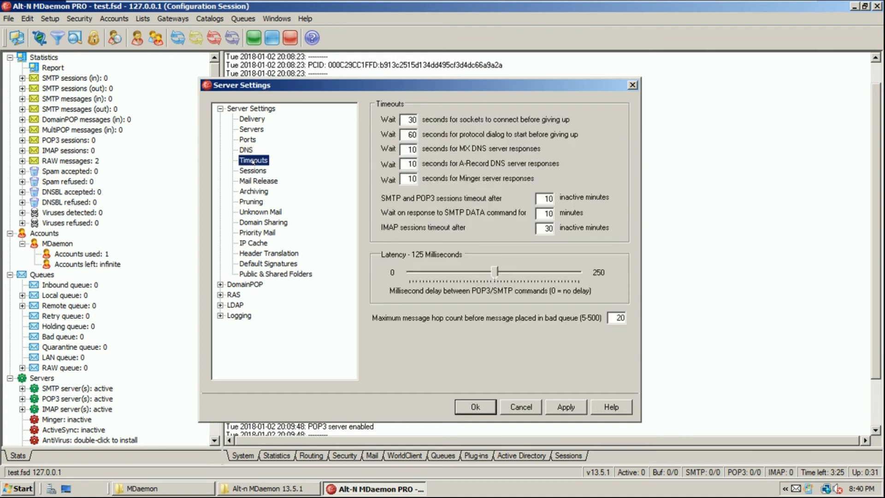
pyautogui.press('Tab')
pyautogui.press('Tab')
pyautogui.press('Tab')
pyautogui.press('Tab')
pyautogui.press('Tab')
pyautogui.moveTo(406, 164); pyautogui.dragTo(420, 176)
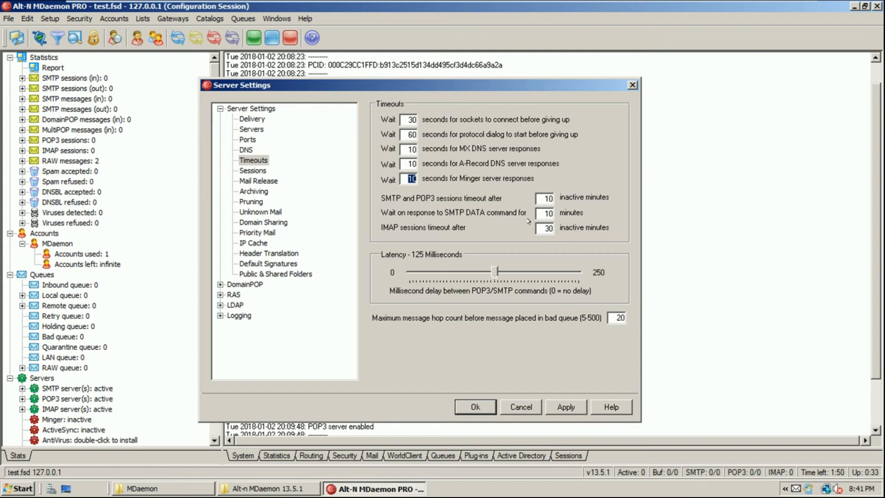
pyautogui.click(410, 120)
pyautogui.doubleClick(418, 122)
pyautogui.click(407, 120)
pyautogui.moveTo(820, 490)
# Set the wait for MX DNS and A-Record DNS server responses to 45 seconds each.
pyautogui.moveTo(407, 120); pyautogui.dragTo(411, 149)
pyautogui.press('Delete')
pyautogui.click(414, 149)
pyautogui.write('45')
pyautogui.press('Tab')
pyautogui.write('45')
# Set the SMTP and POP3 session timeout and the SMTP DATA response wait to 5 minutes each, and the IMAP session timeout to 10 minutes.
pyautogui.moveTo(542, 198); pyautogui.dragTo(604, 228)
pyautogui.write('5')
pyautogui.doubleClick(544, 212)
pyautogui.write('5')
pyautogui.press('Tab')
pyautogui.write('10')
# Inspect the maximum message hop count and the latency setting on the Timeouts page.
pyautogui.doubleClick(617, 318)
pyautogui.moveTo(615, 317); pyautogui.dragTo(655, 335)
pyautogui.moveTo(617, 318); pyautogui.dragTo(635, 321)
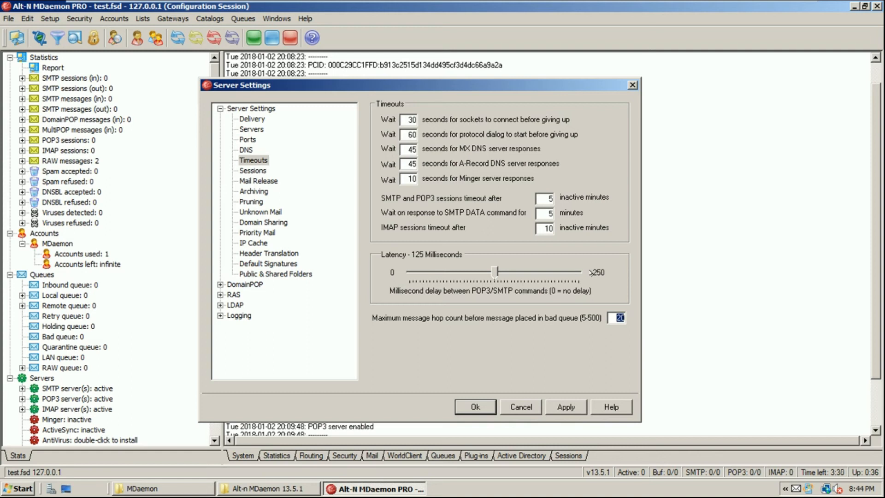
pyautogui.click(494, 271)
# Set the IMAP session timeout to 5 inactive minutes.
pyautogui.click(257, 159)
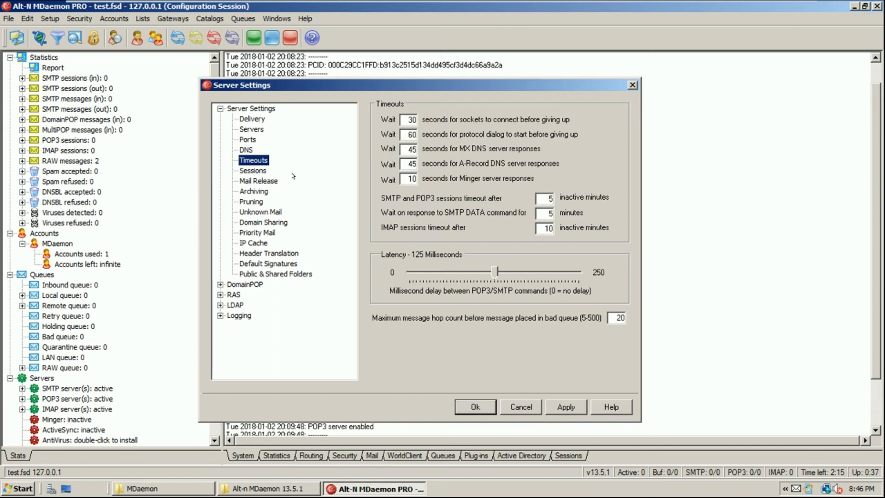
pyautogui.doubleClick(540, 227)
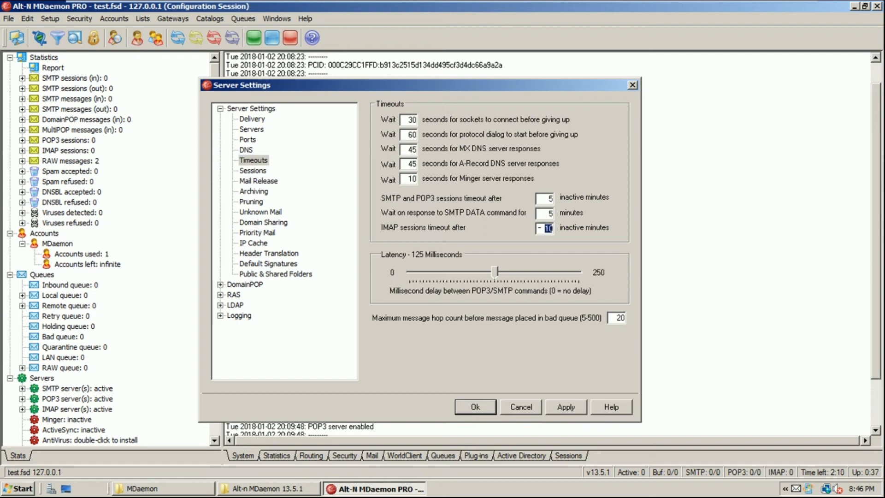
pyautogui.write('5')
# Review the SMTP and MSA inbound session limits and the outbound messages spooled per session on the Sessions page.
pyautogui.click(247, 171)
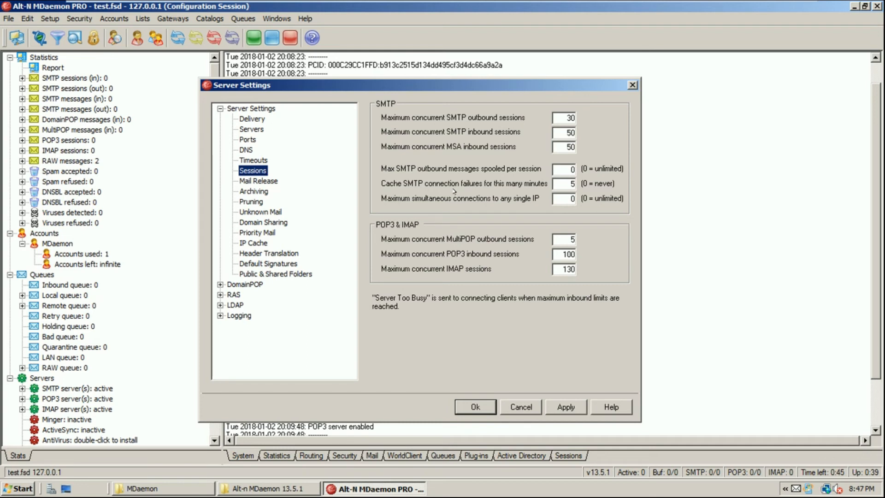
pyautogui.moveTo(562, 132); pyautogui.dragTo(755, 138)
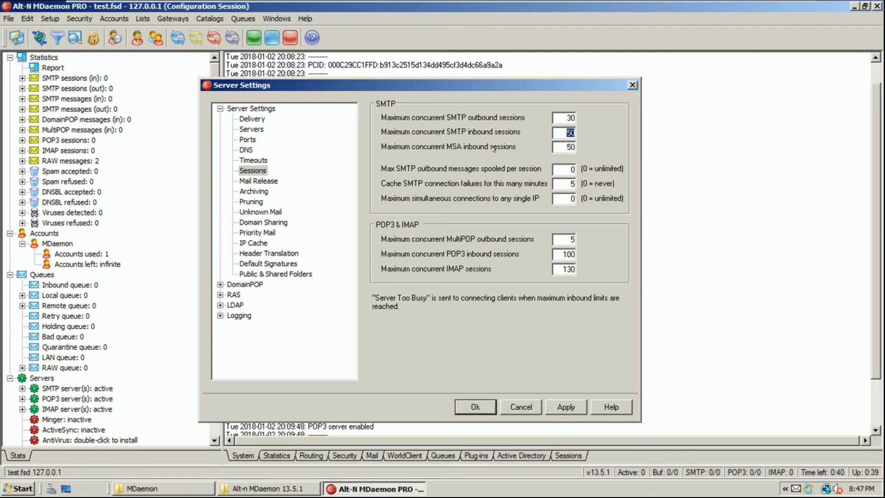
pyautogui.click(570, 147)
pyautogui.moveTo(560, 171); pyautogui.dragTo(574, 170)
# Limit concurrent MultiPOP outbound sessions to 20 and POP3 inbound and IMAP sessions to 50 each, and try to apply the server settings.
pyautogui.click(572, 239)
pyautogui.doubleClick(572, 239)
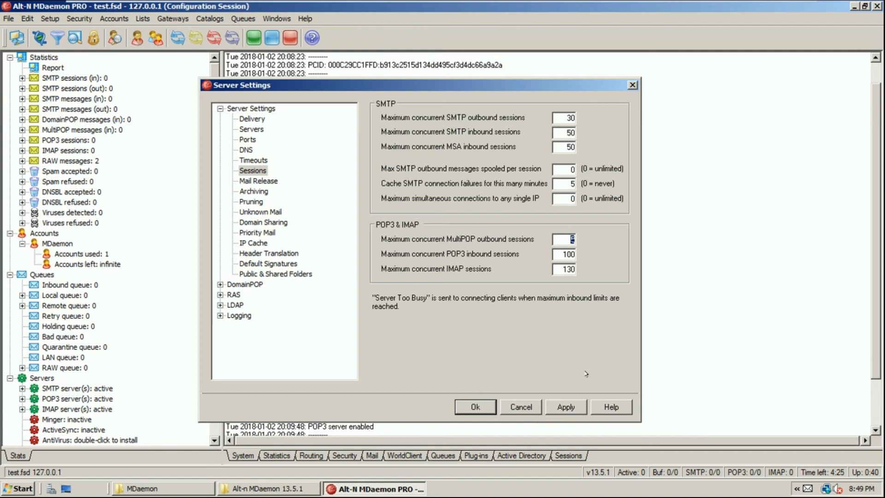
pyautogui.write('20')
pyautogui.doubleClick(559, 269)
pyautogui.write('50')
pyautogui.doubleClick(558, 253)
pyautogui.write('50')
pyautogui.click(552, 408)
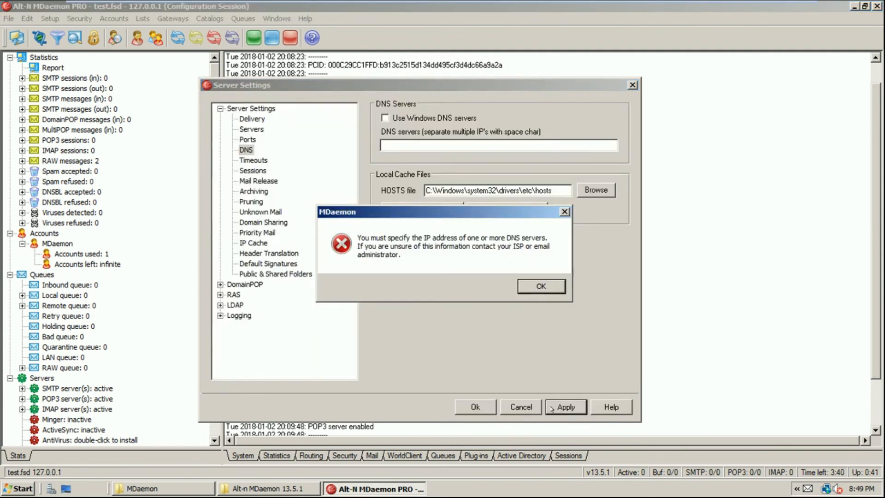
pyautogui.click(525, 284)
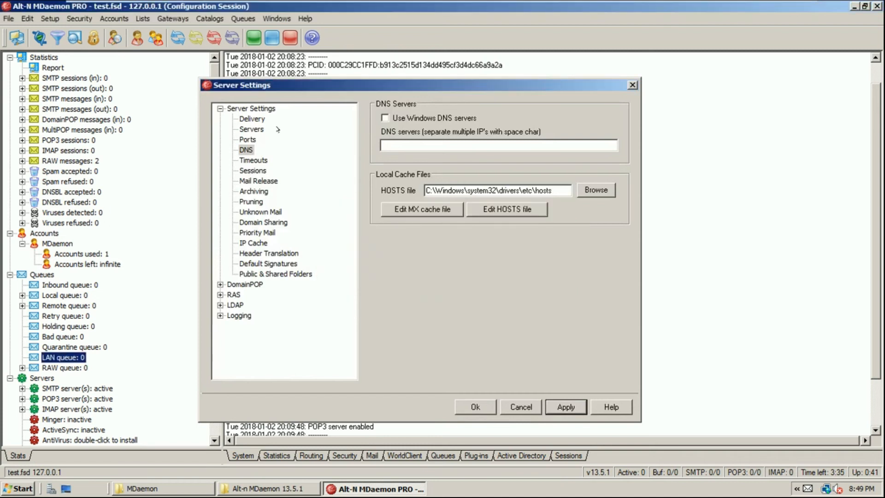
# Turn the use of Windows DNS servers back on, then apply the server settings and close the dialog.
pyautogui.click(249, 139)
pyautogui.click(246, 150)
pyautogui.click(398, 119)
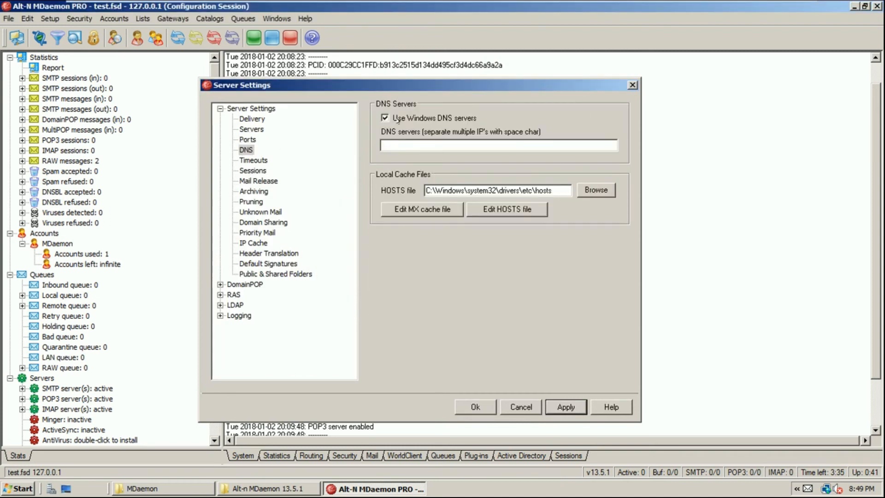
pyautogui.click(563, 405)
pyautogui.press('Return')
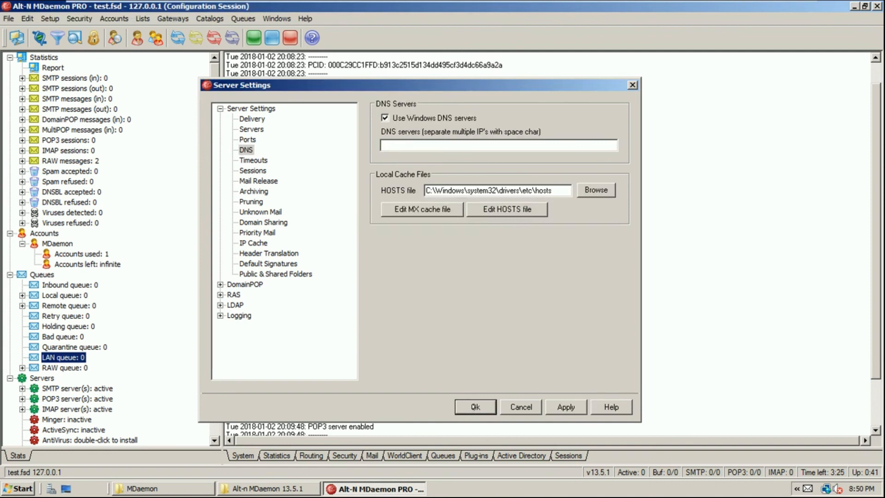
pyautogui.click(475, 406)
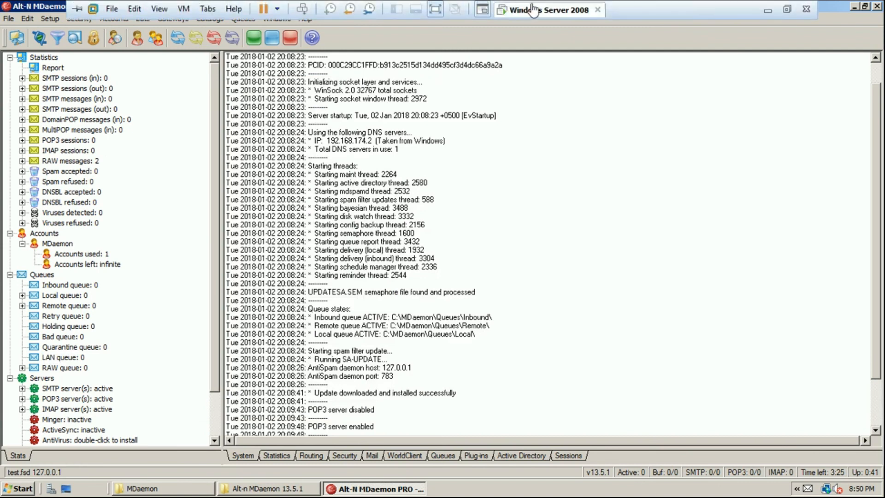
# Exit full-screen mode for the Windows Server 2008 virtual machine.
pyautogui.rightClick(560, 9)
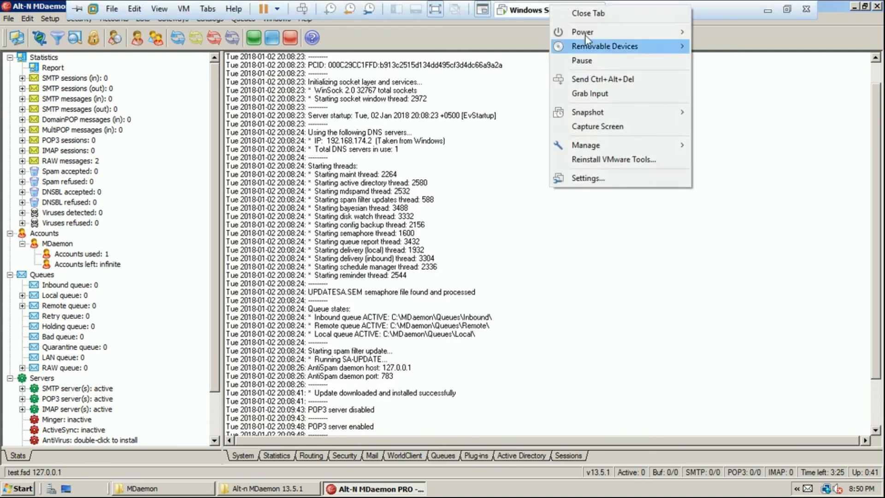
pyautogui.moveTo(589, 39)
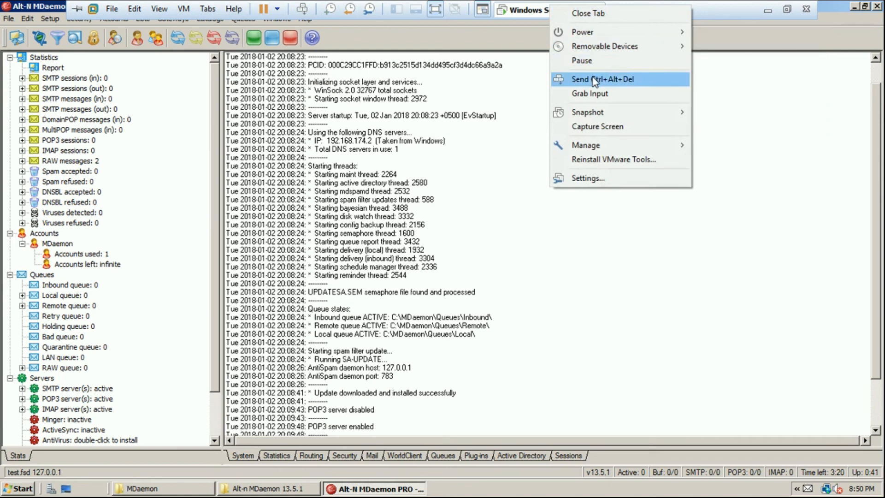
pyautogui.click(538, 9)
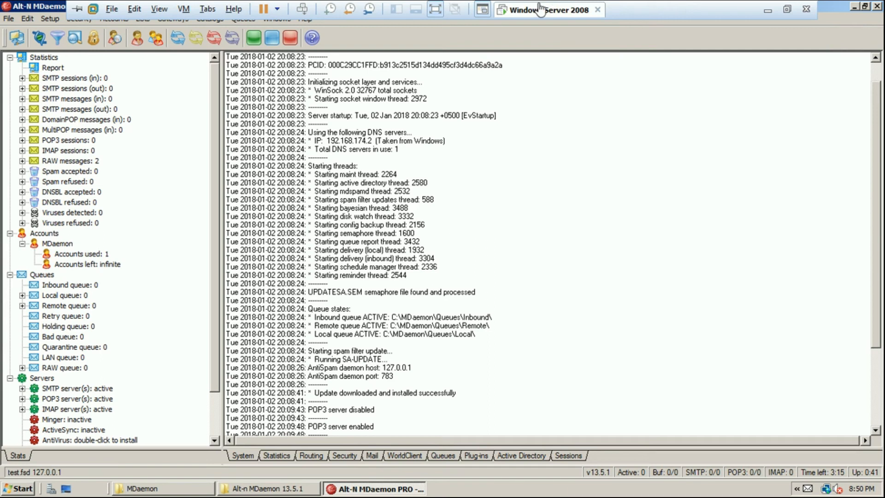
pyautogui.rightClick(539, 4)
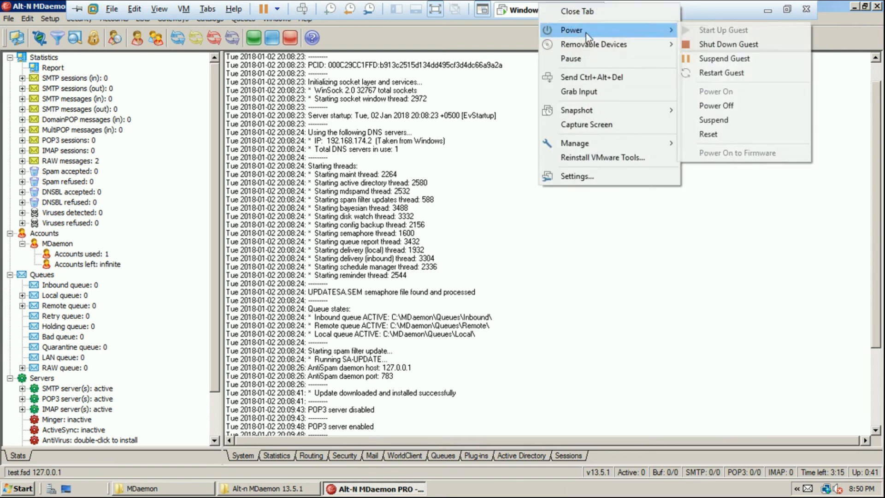
pyautogui.moveTo(584, 117)
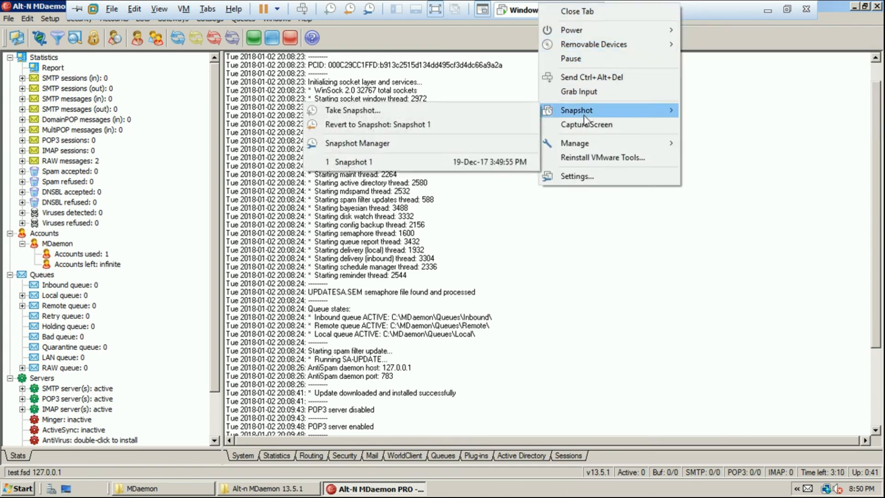
pyautogui.click(159, 9)
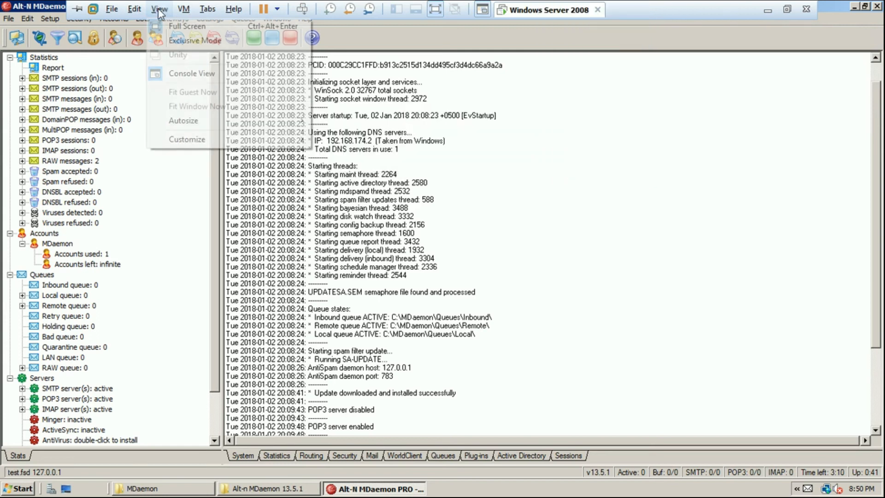
pyautogui.click(186, 26)
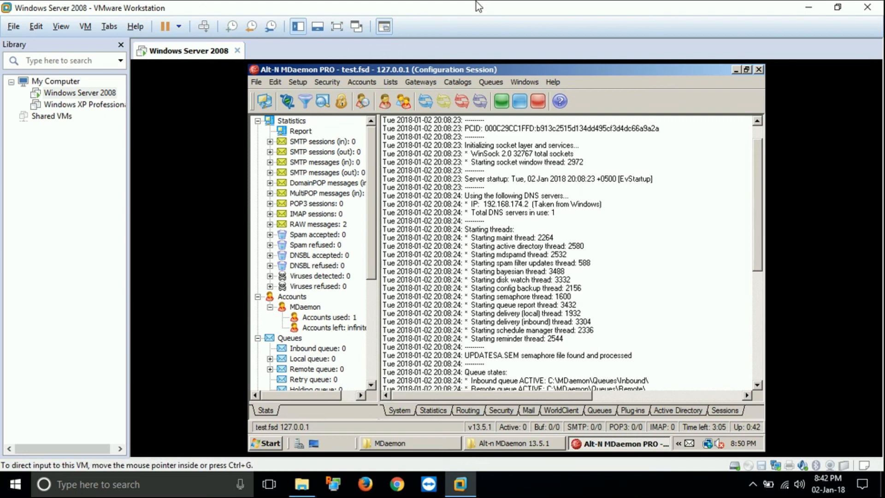
pyautogui.click(753, 483)
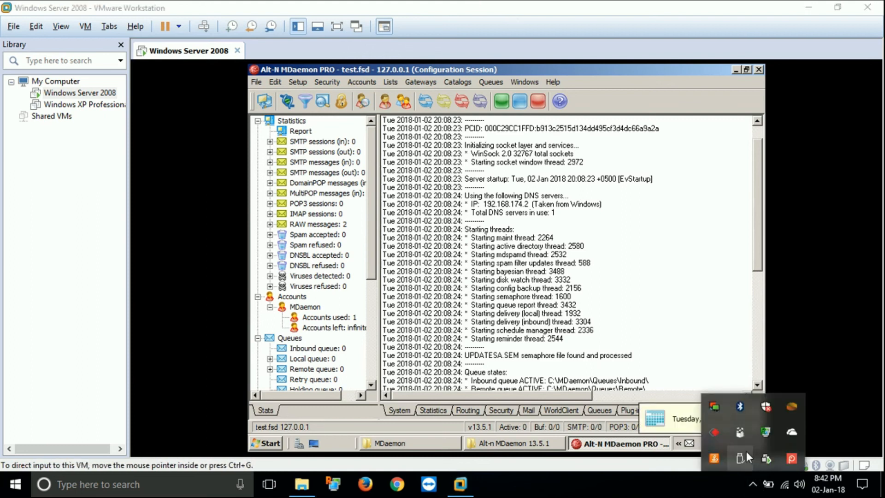
pyautogui.click(790, 458)
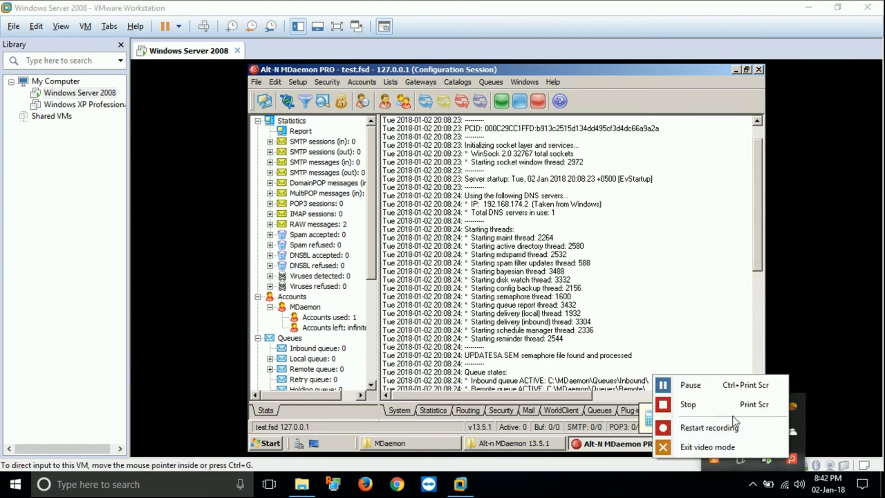
pyautogui.click(707, 408)
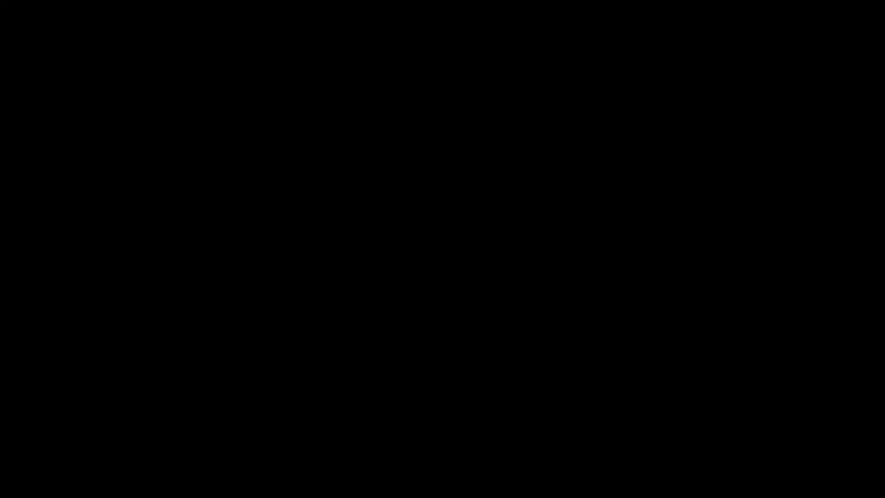